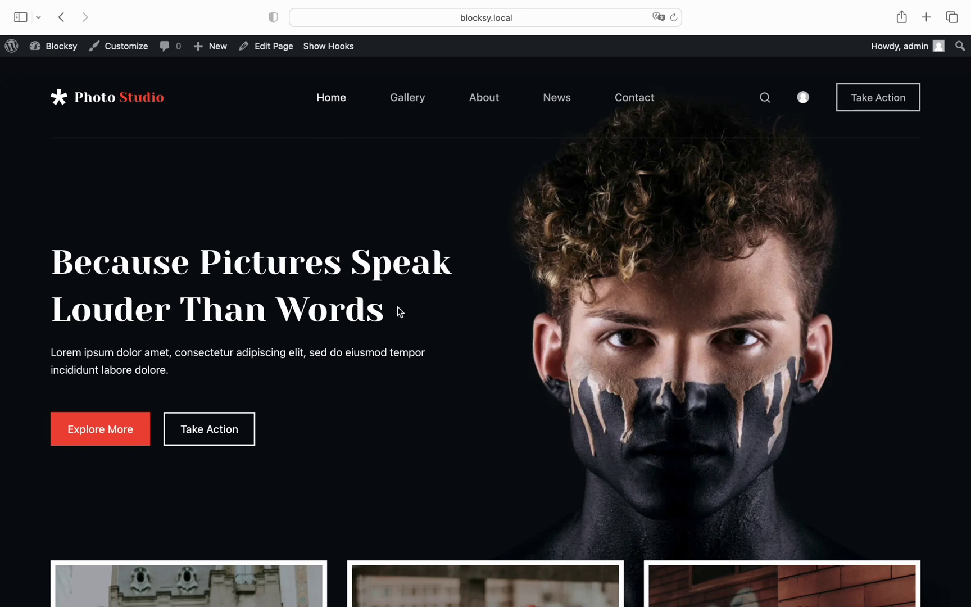
- Create a new Blocksy Custom Content/Hooks content block named 'Hero Section'
click(65, 57)
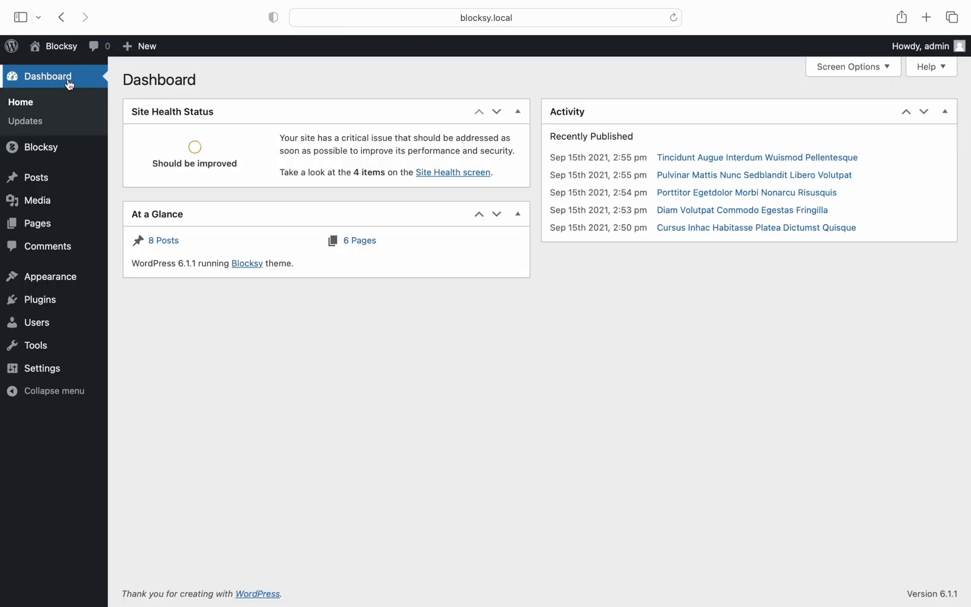
mouse_move(74, 150)
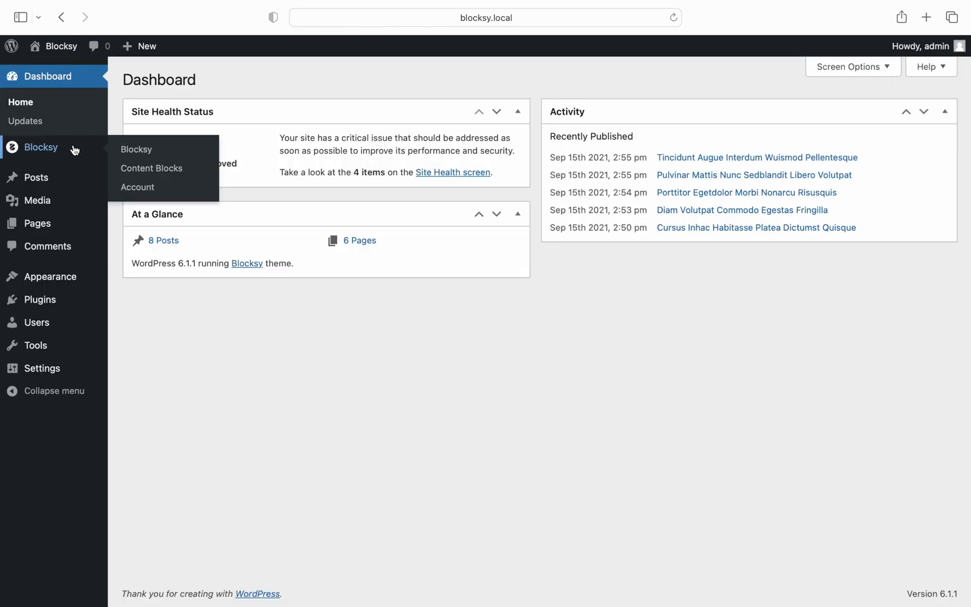
click(140, 171)
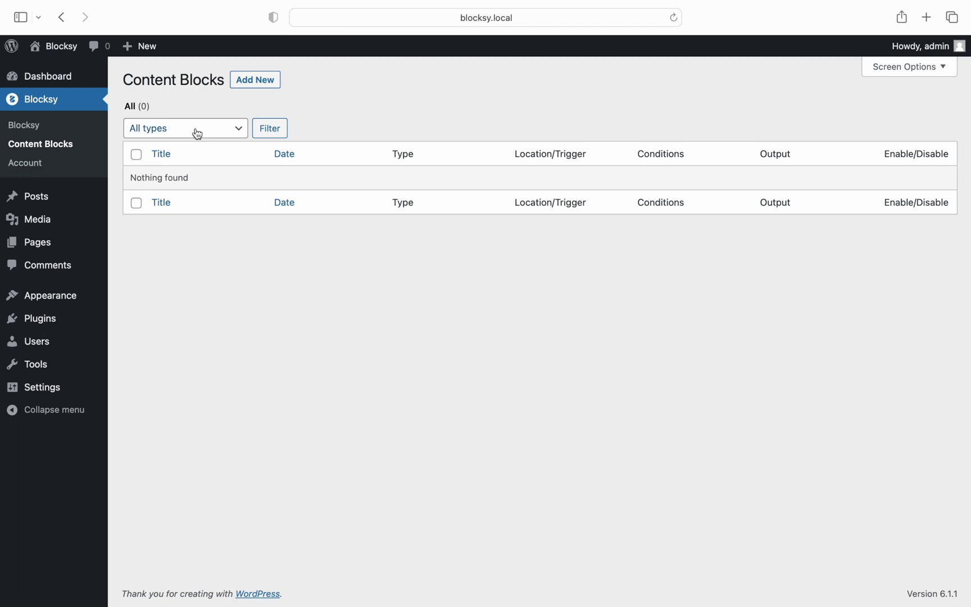
click(270, 86)
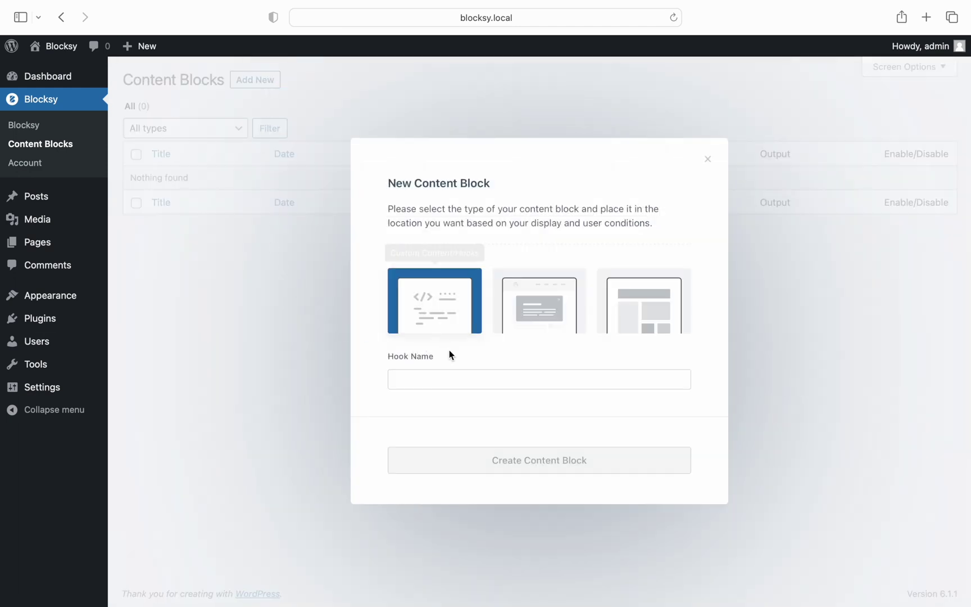
click(456, 379)
text(Hero Section)
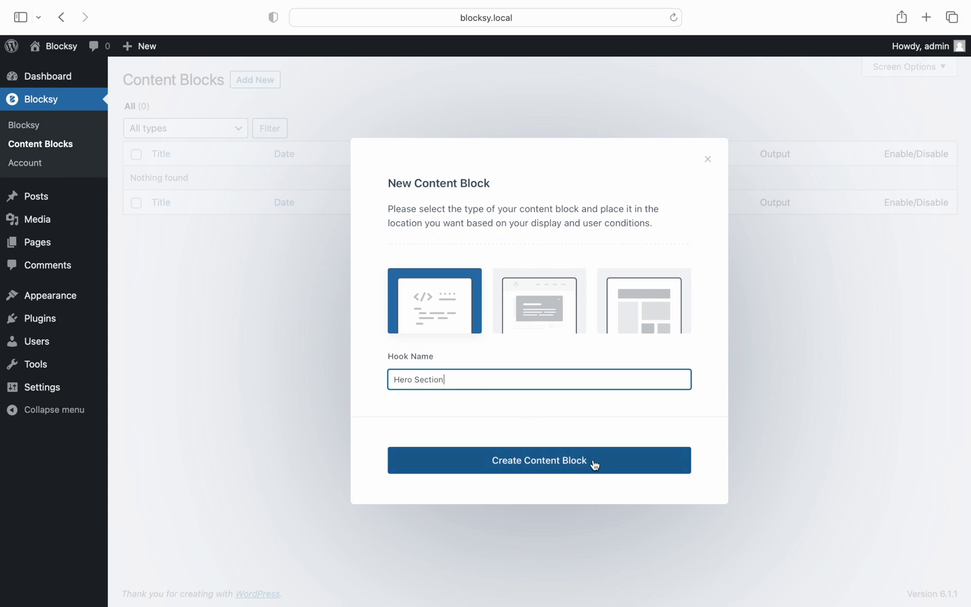
click(599, 466)
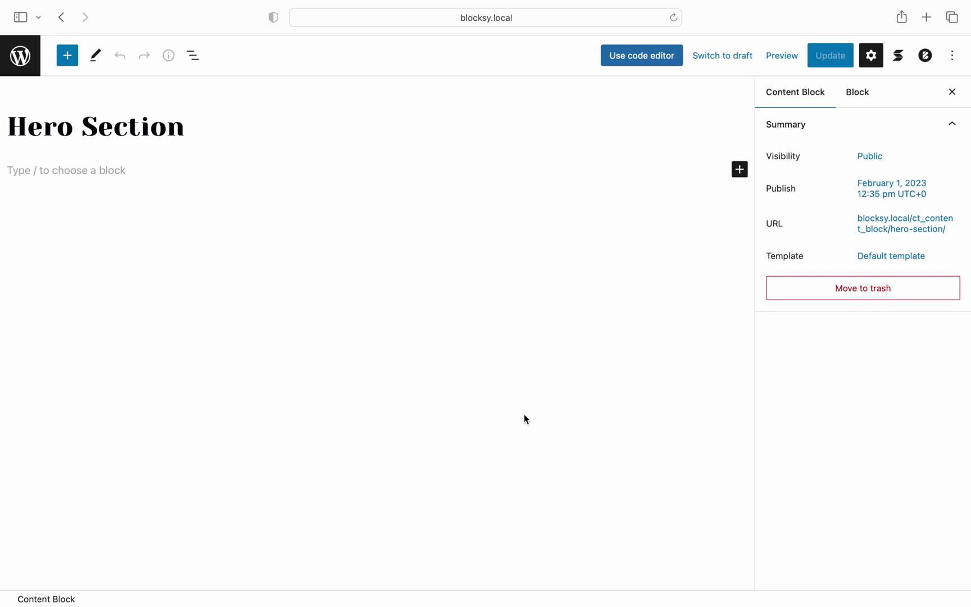
- Add a full-width Group block with a black background using /group
click(94, 169)
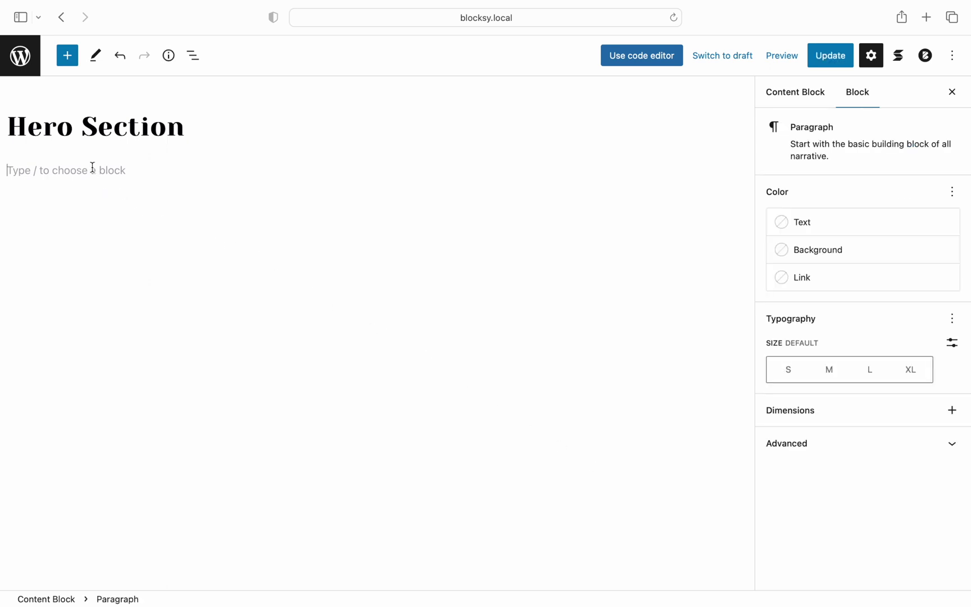
text(/group)
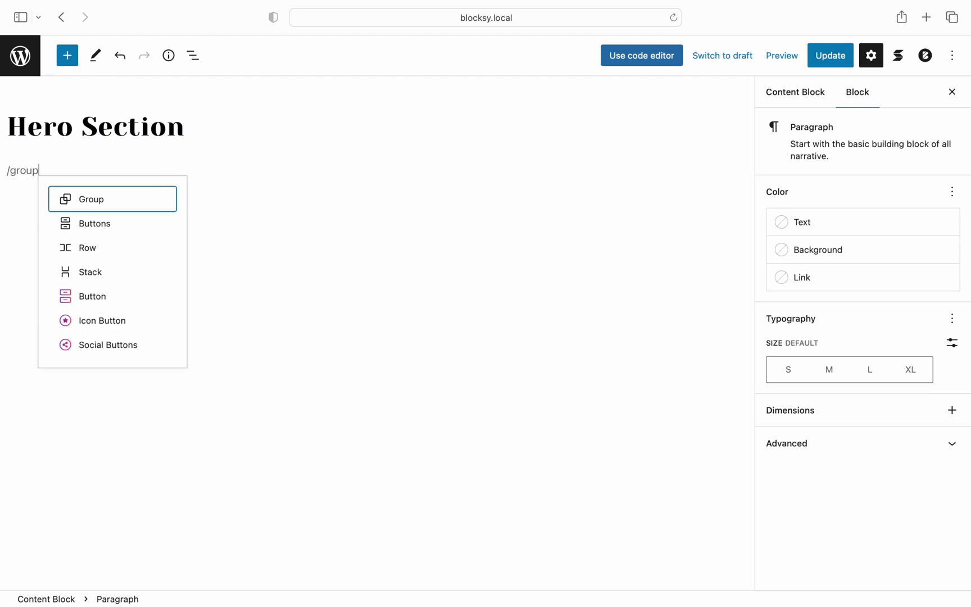
key(Return)
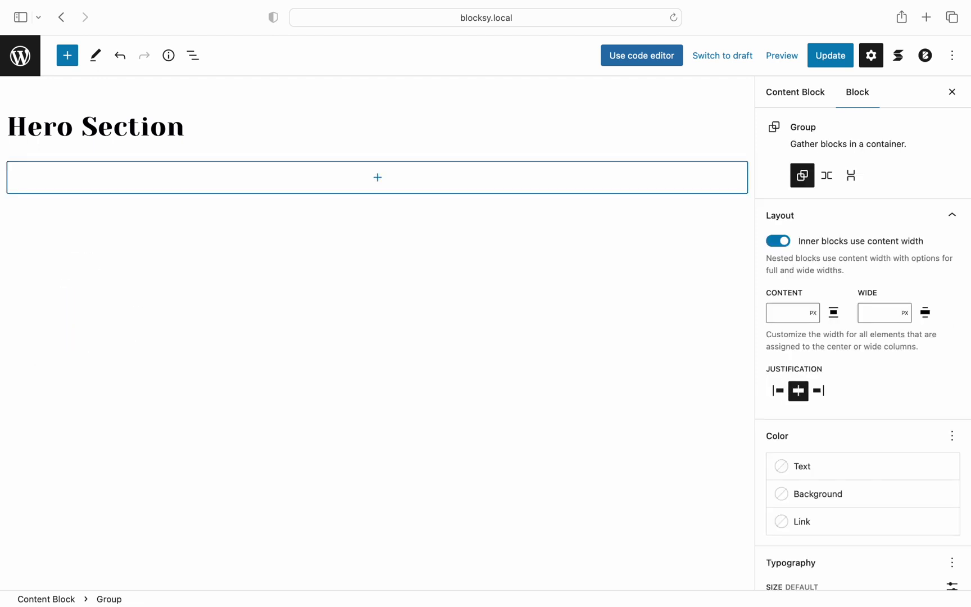
mouse_move(102, 178)
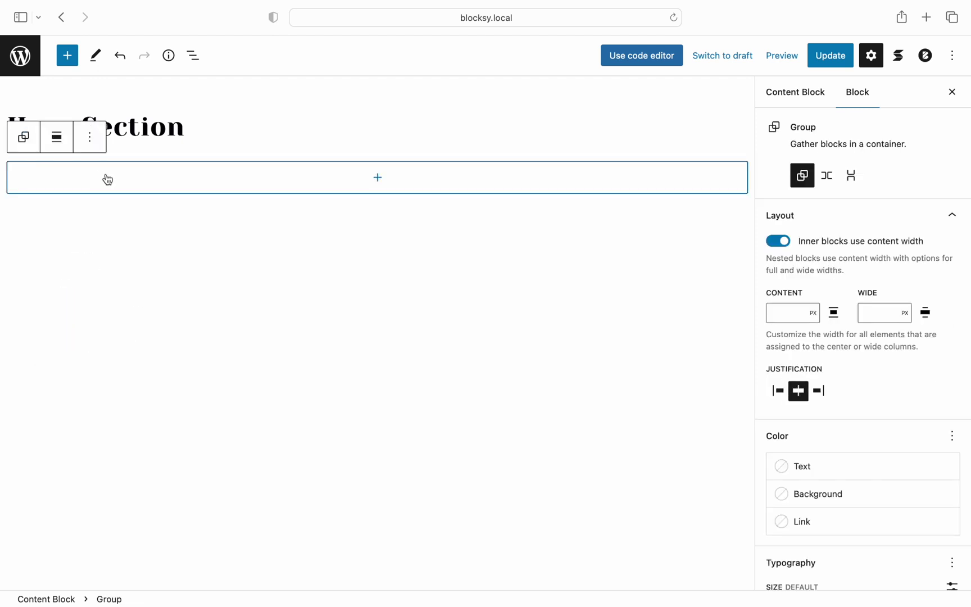
click(57, 137)
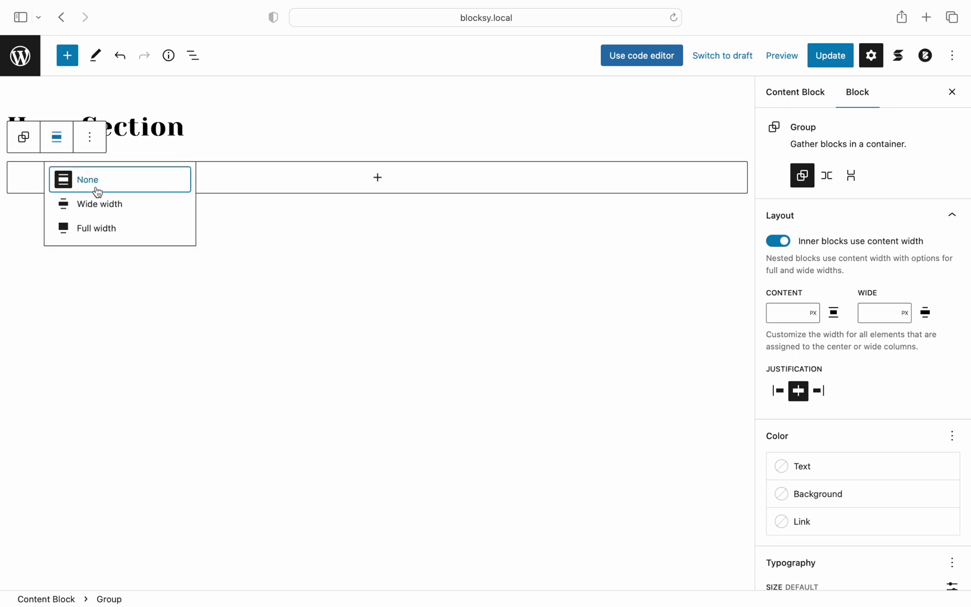
click(124, 227)
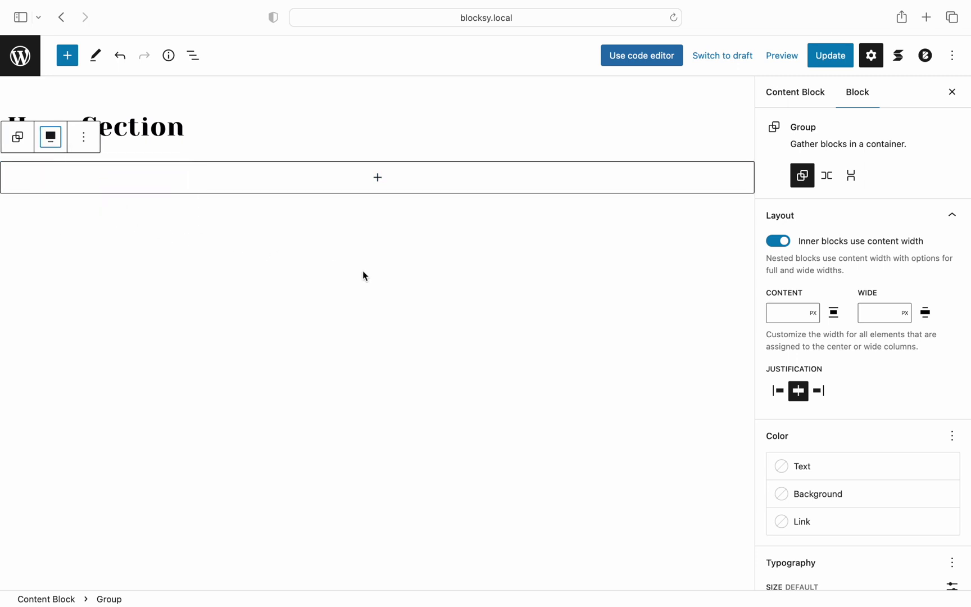
click(832, 491)
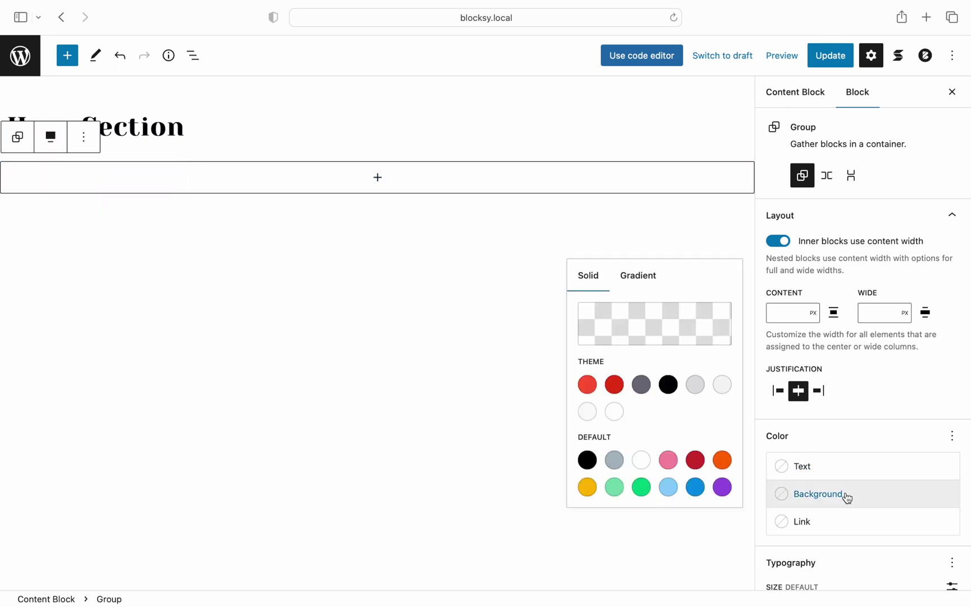
click(668, 384)
click(851, 388)
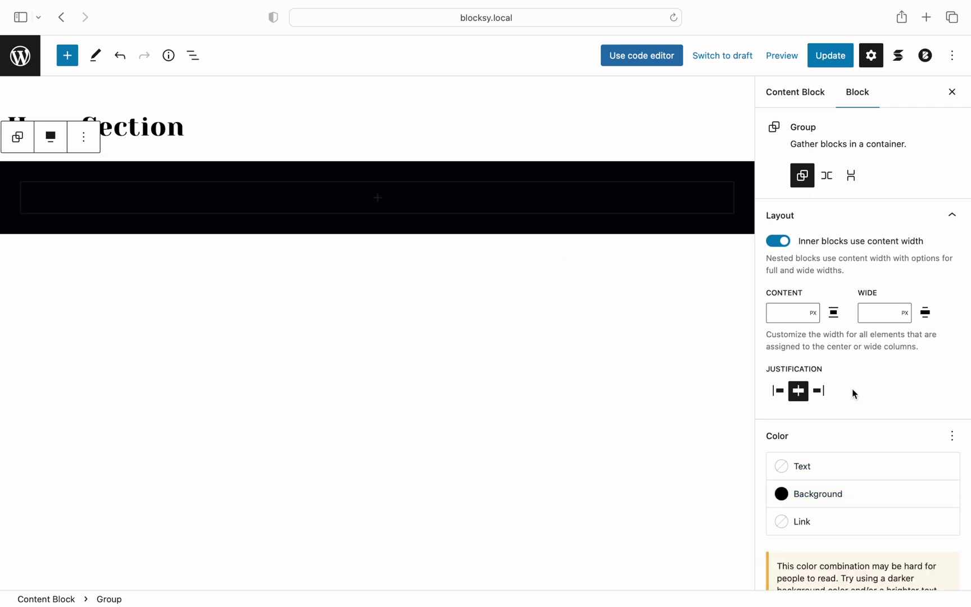
- Set the group's custom padding to 165 px top and 70 px bottom
scroll(851, 388, down, 5)
click(932, 380)
click(951, 380)
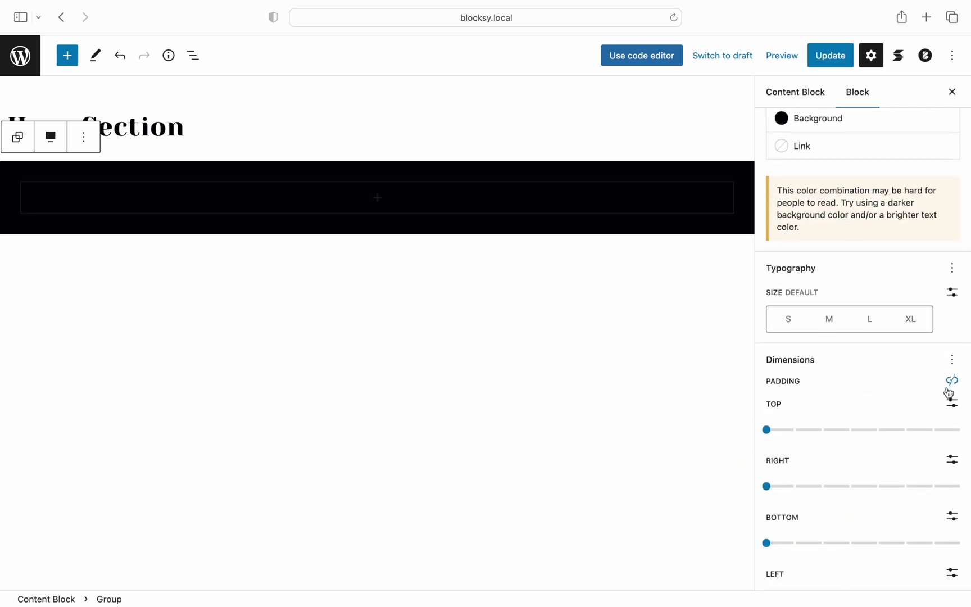
click(951, 402)
click(794, 429)
text(200)
key(BackSpace)
key(BackSpace)
key(BackSpace)
text(165)
scroll(922, 416, down, 3)
click(949, 410)
click(797, 437)
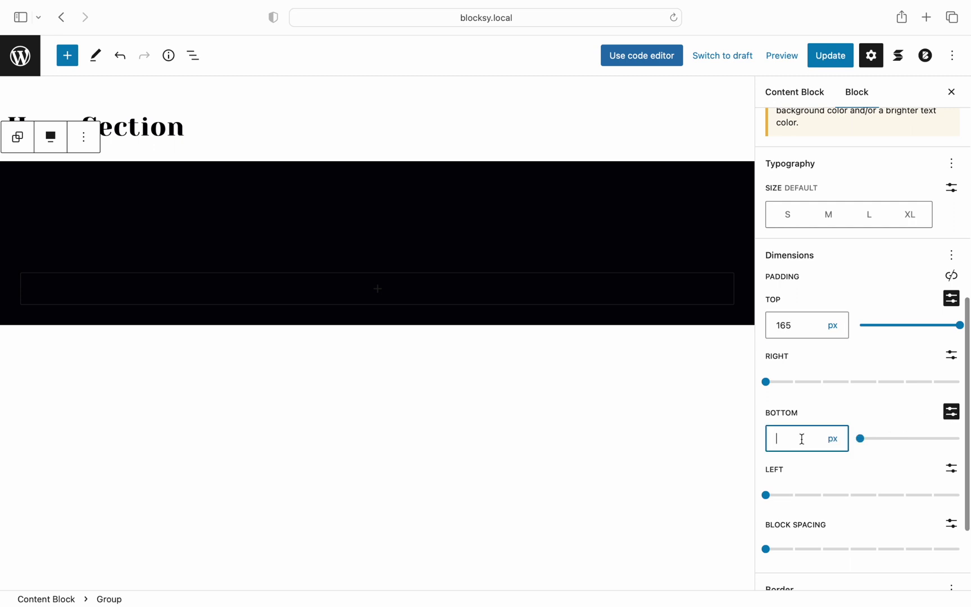
text(70)
scroll(864, 416, down, 3)
- Give the group the additional CSS class custom-hero-section
click(935, 571)
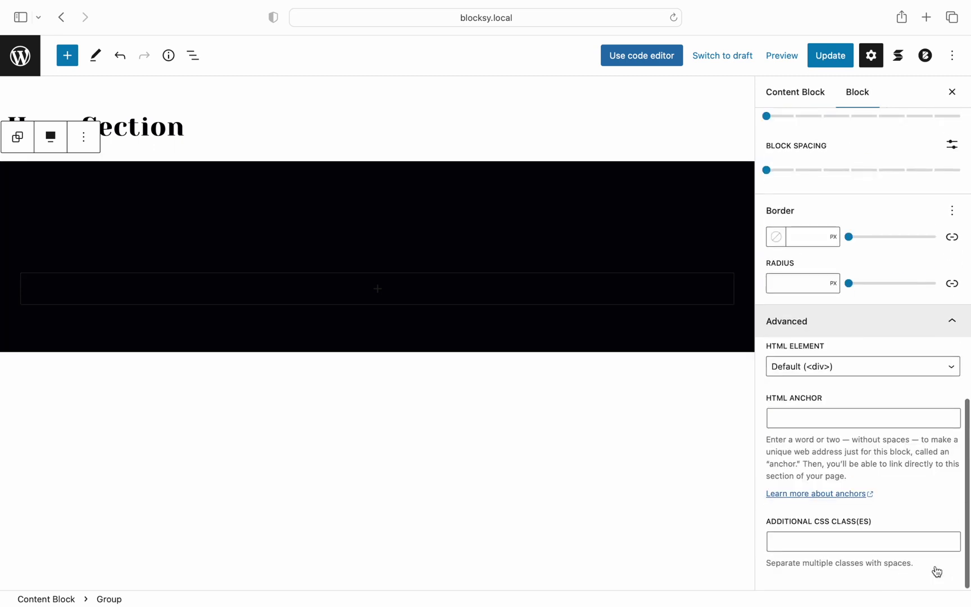
click(932, 543)
text(custom-hero-section)
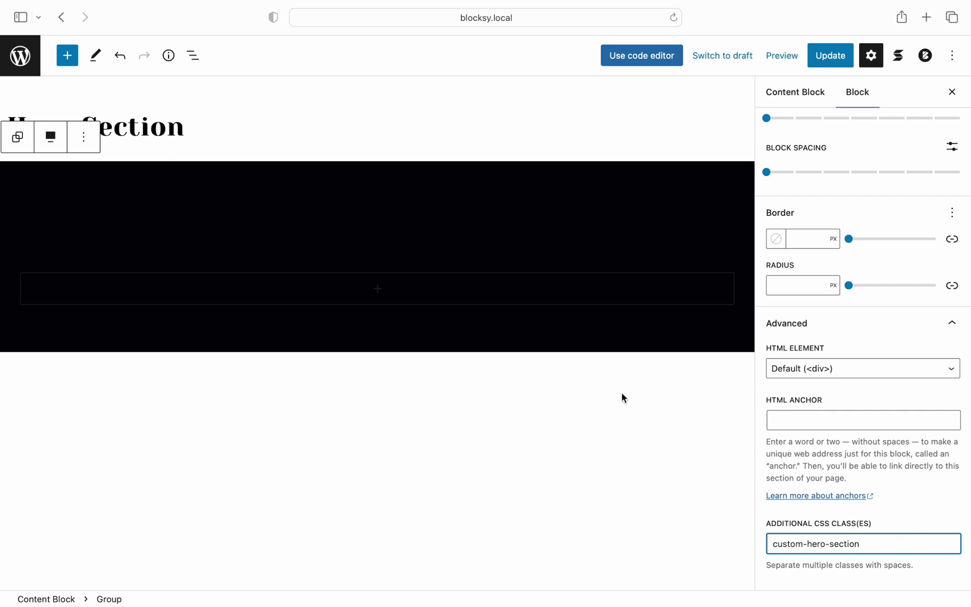
click(476, 304)
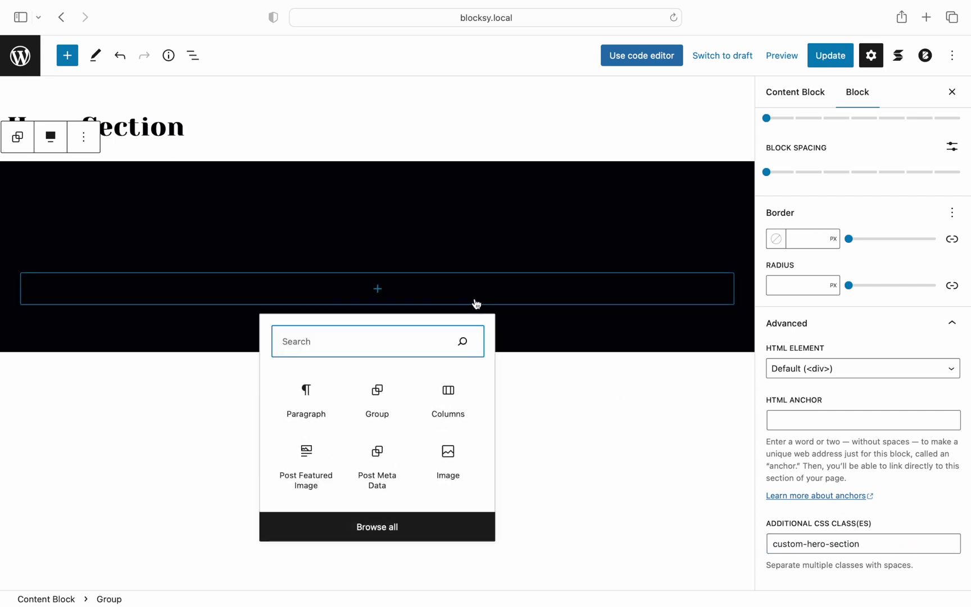
- Insert a Columns block with the 50 / 50 two-column layout inside the black group
click(447, 397)
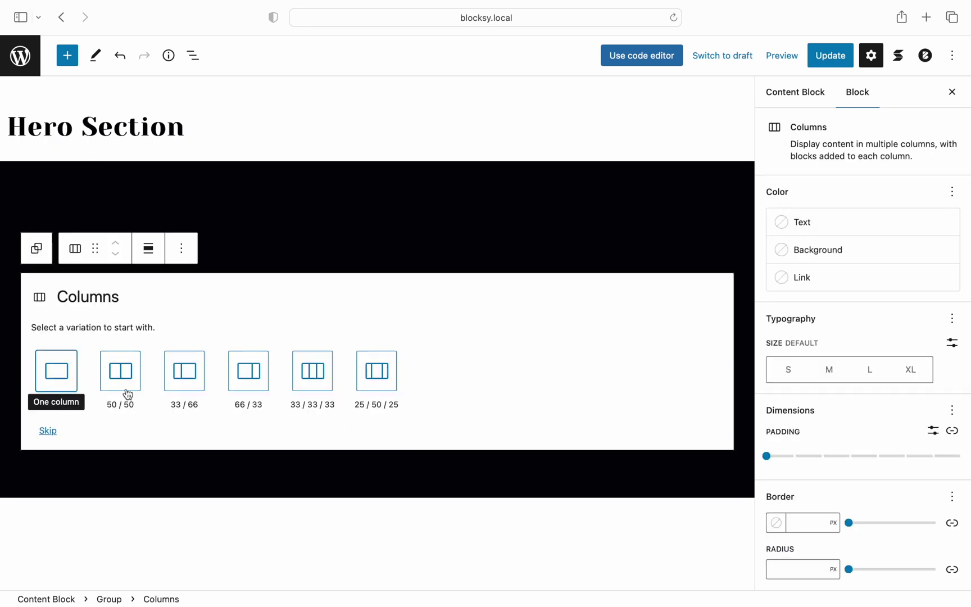
click(126, 393)
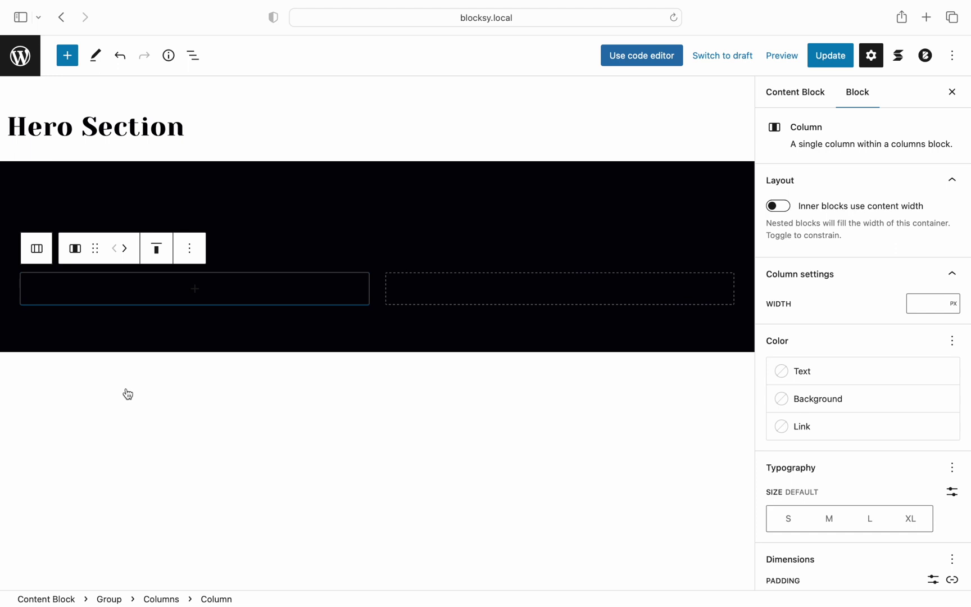
click(201, 292)
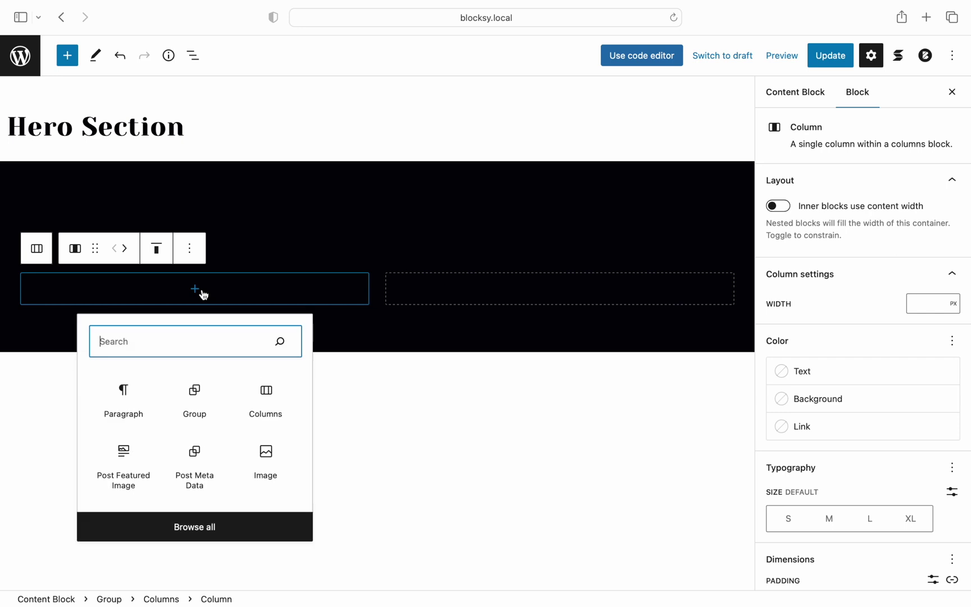
- Add a Post Featured Image block with 750 px height to the left column
click(132, 476)
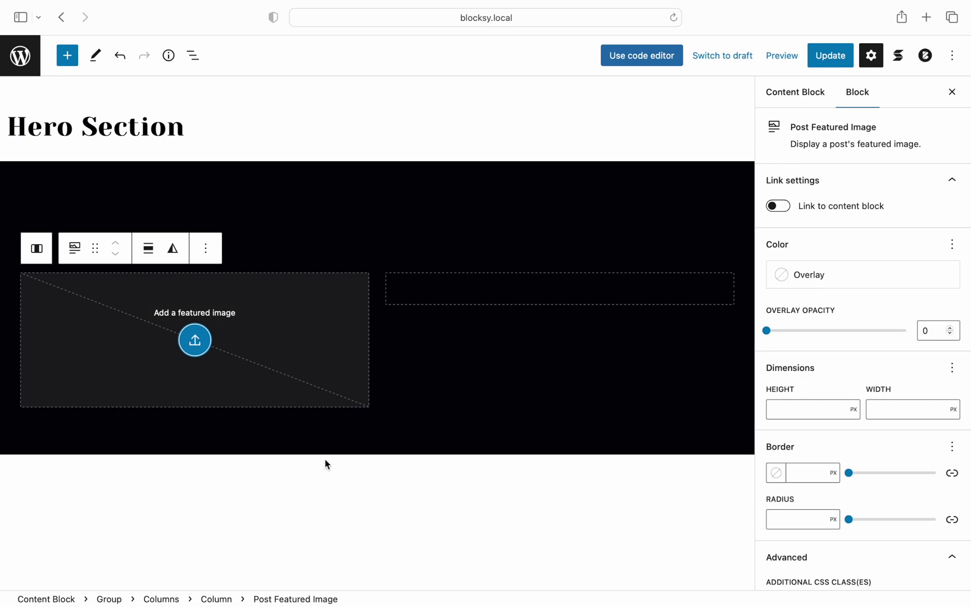
click(785, 415)
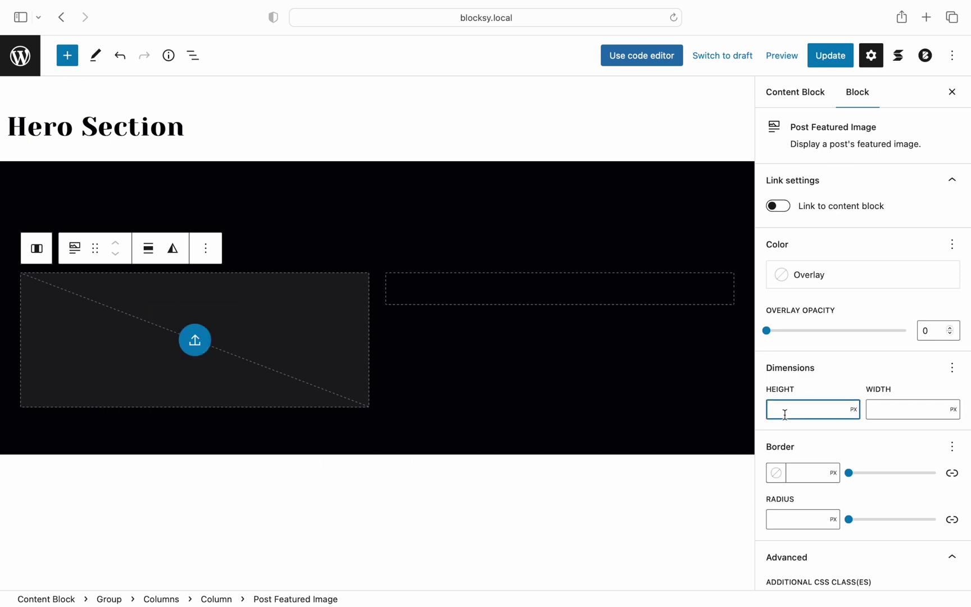
text(750)
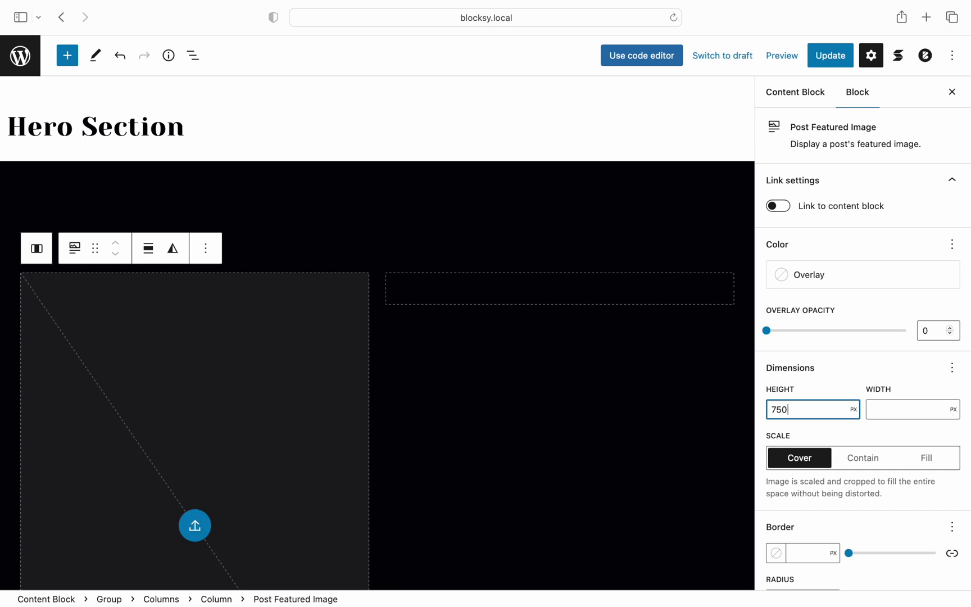
scroll(721, 417, down, 3)
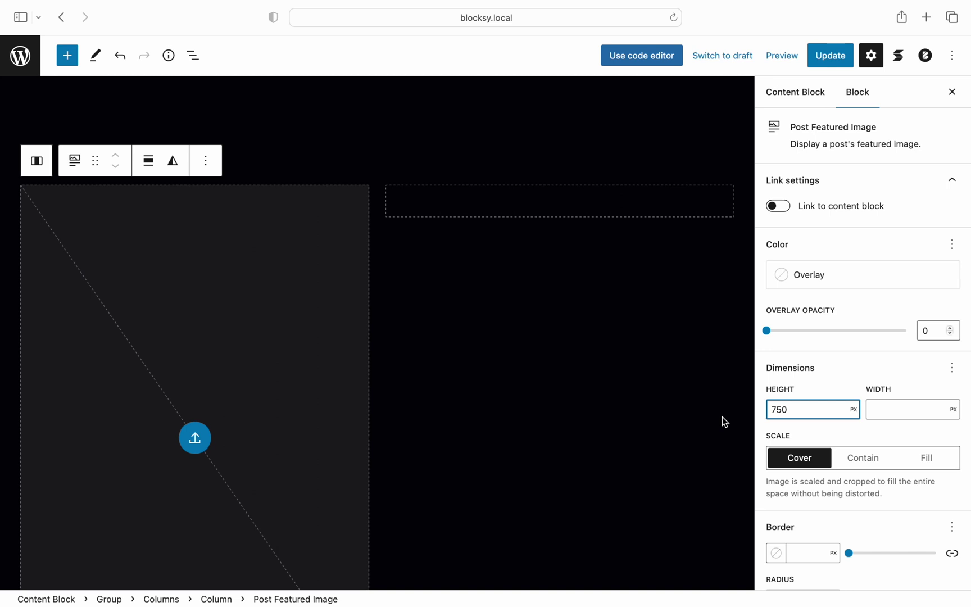
- Set the Dynamic Content Preview to the post 'Pulvinar Mattis Nunc Sedblandit Libero Volutpat'
click(925, 56)
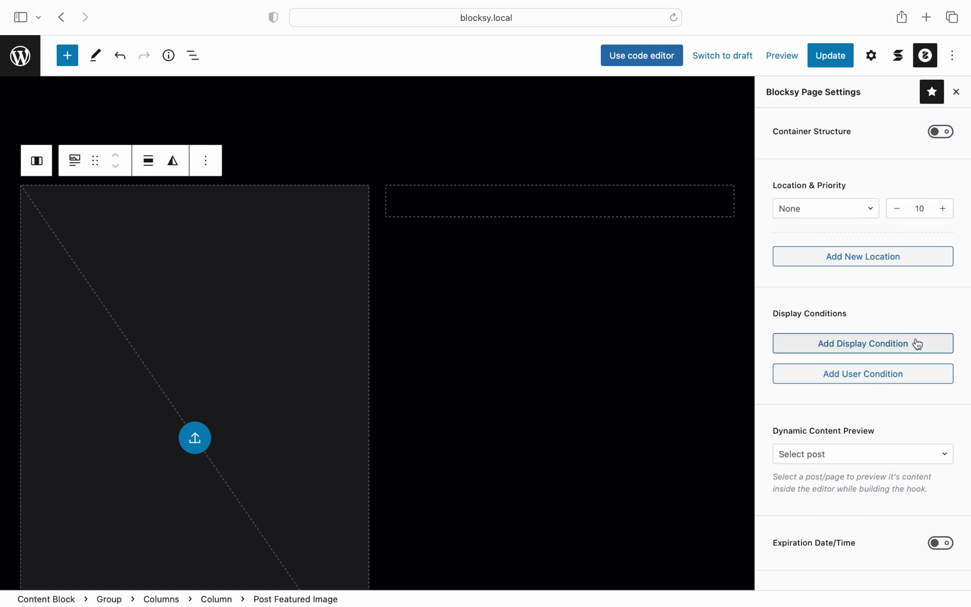
click(920, 455)
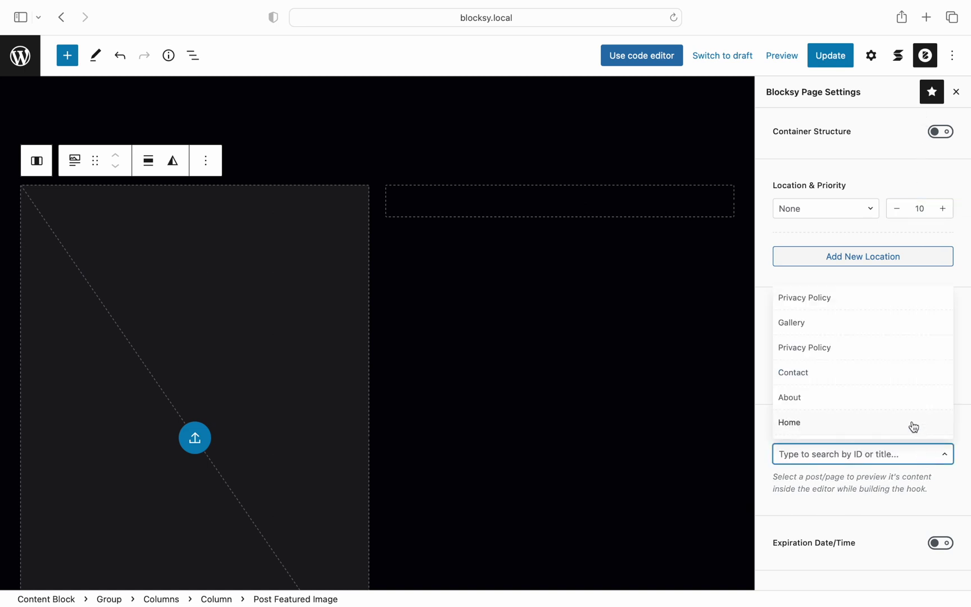
scroll(906, 411, down, 3)
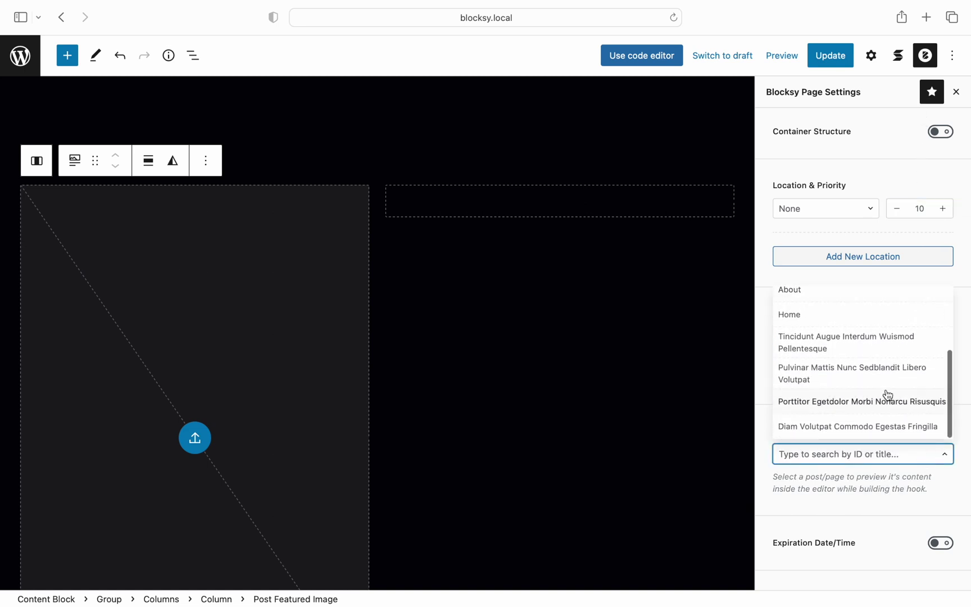
click(880, 374)
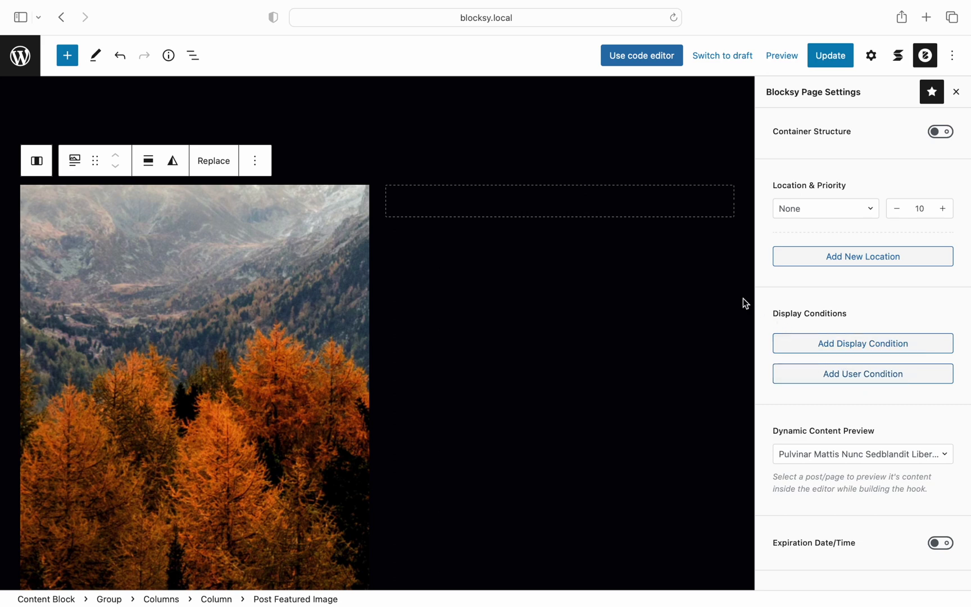
click(594, 212)
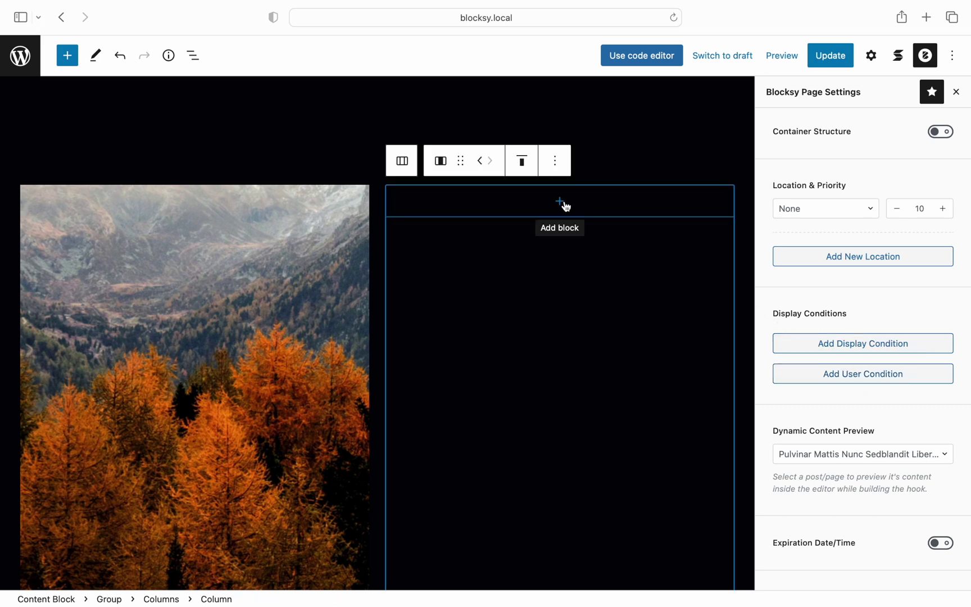
- Insert a Post Meta Data block showing author, date and post title into the right column
click(559, 202)
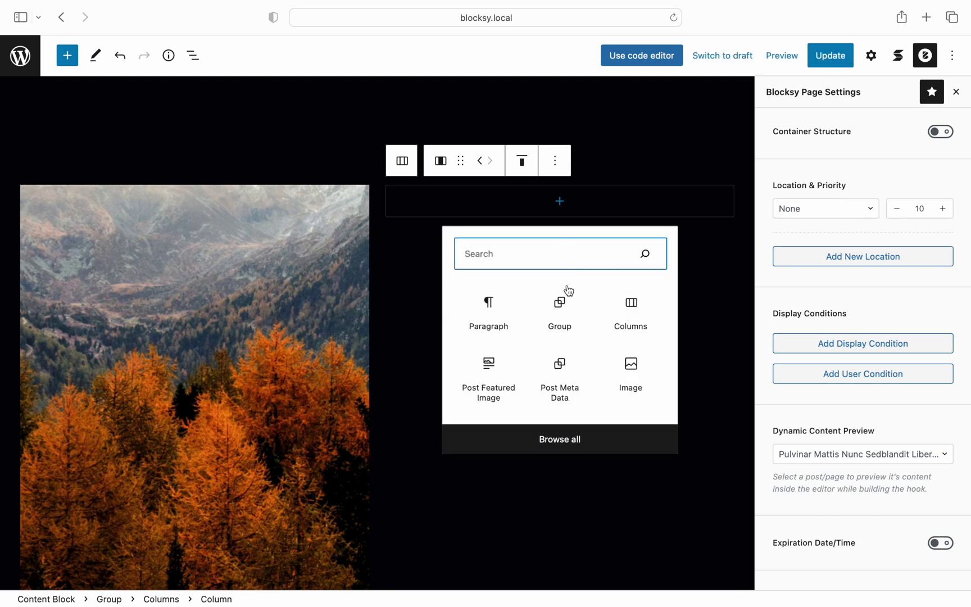
click(568, 373)
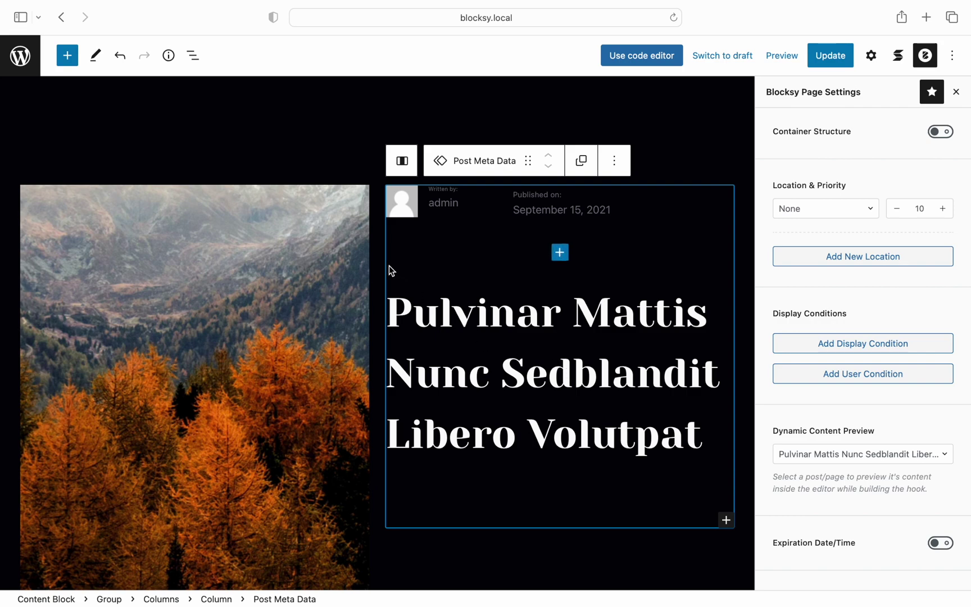
click(192, 66)
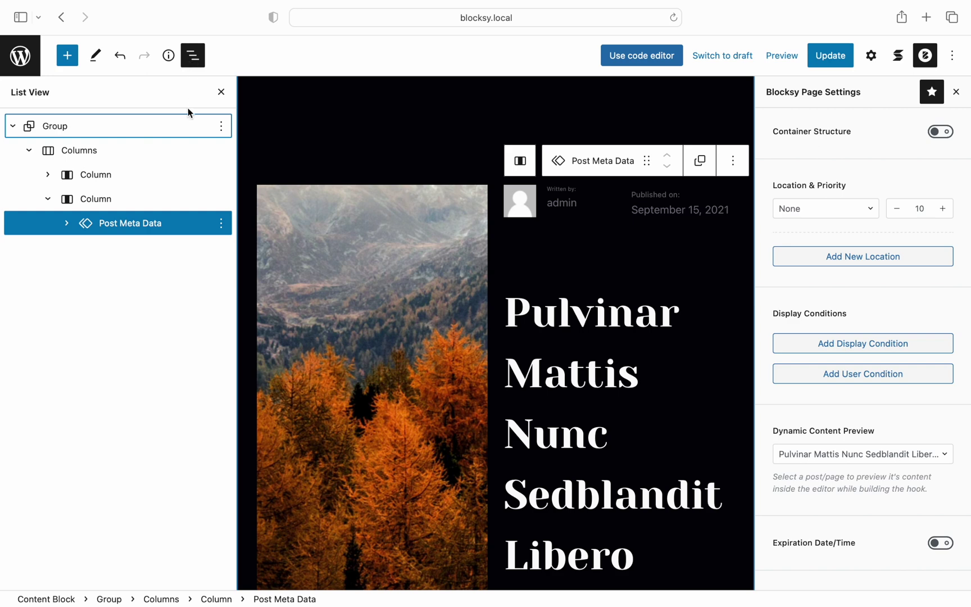
click(67, 227)
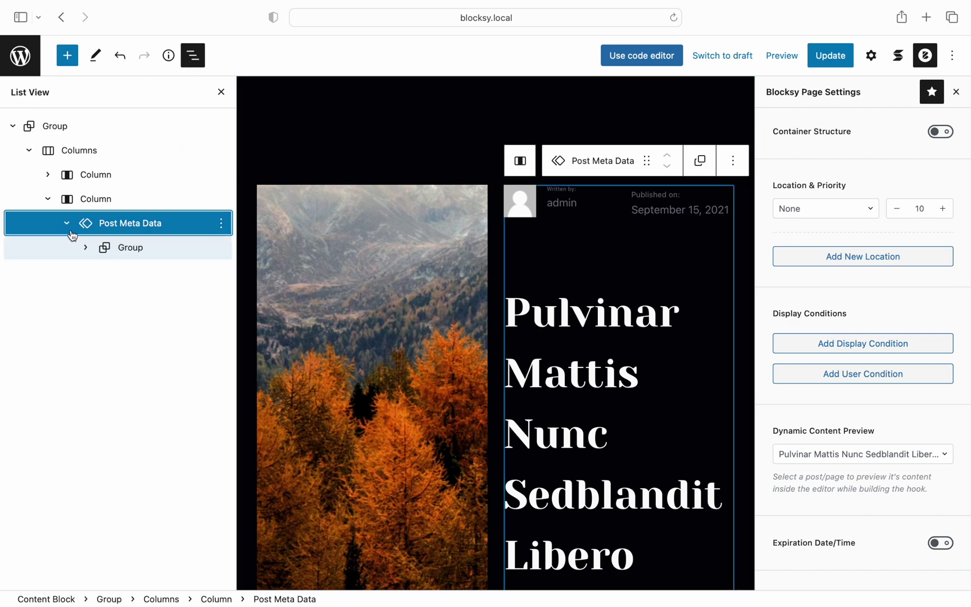
click(86, 247)
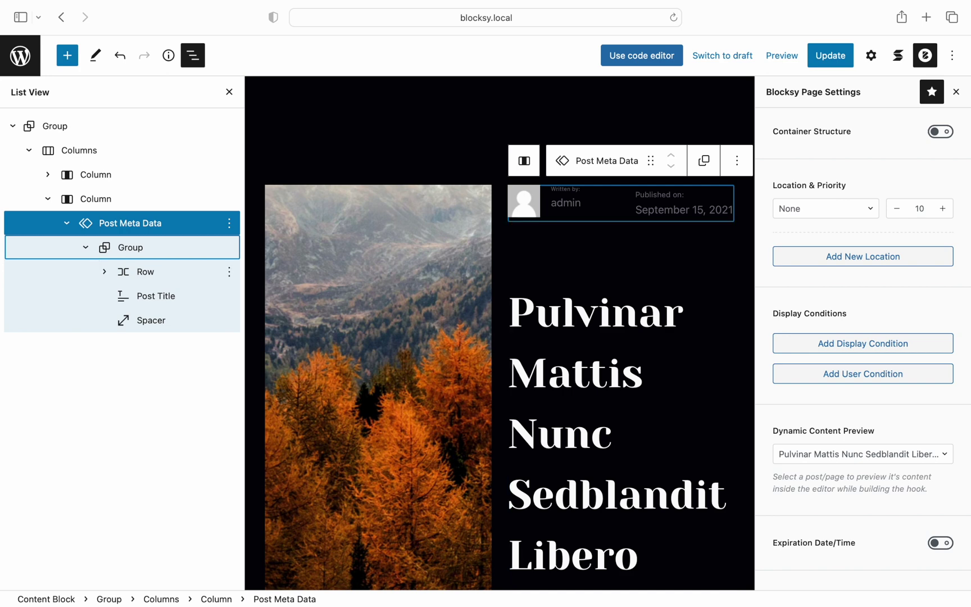
click(104, 271)
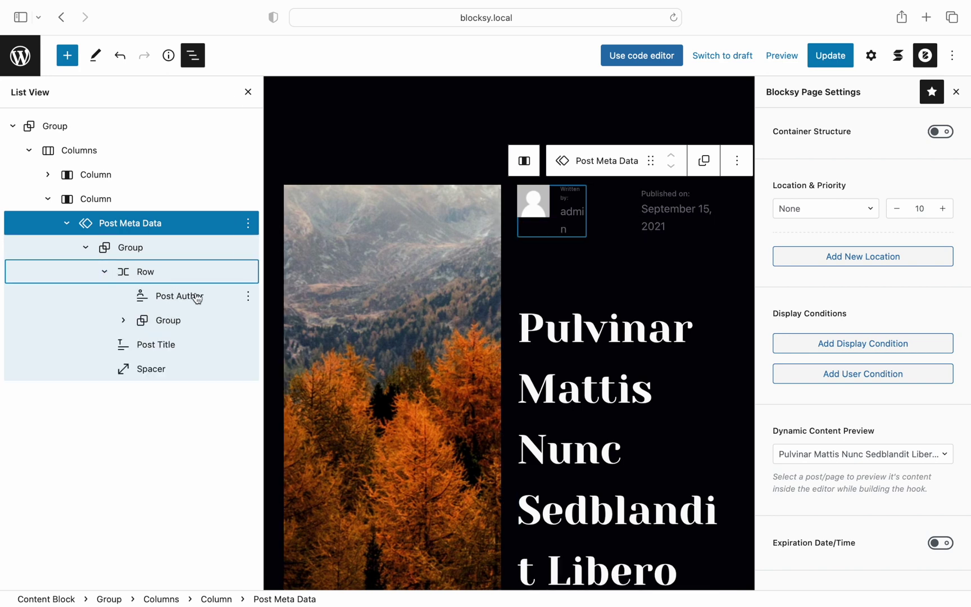
click(123, 324)
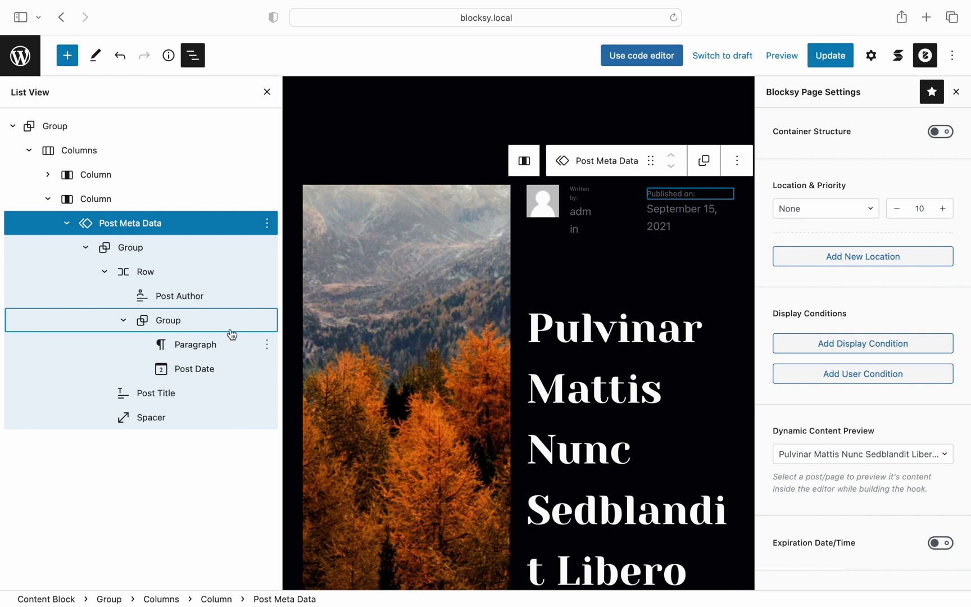
click(267, 93)
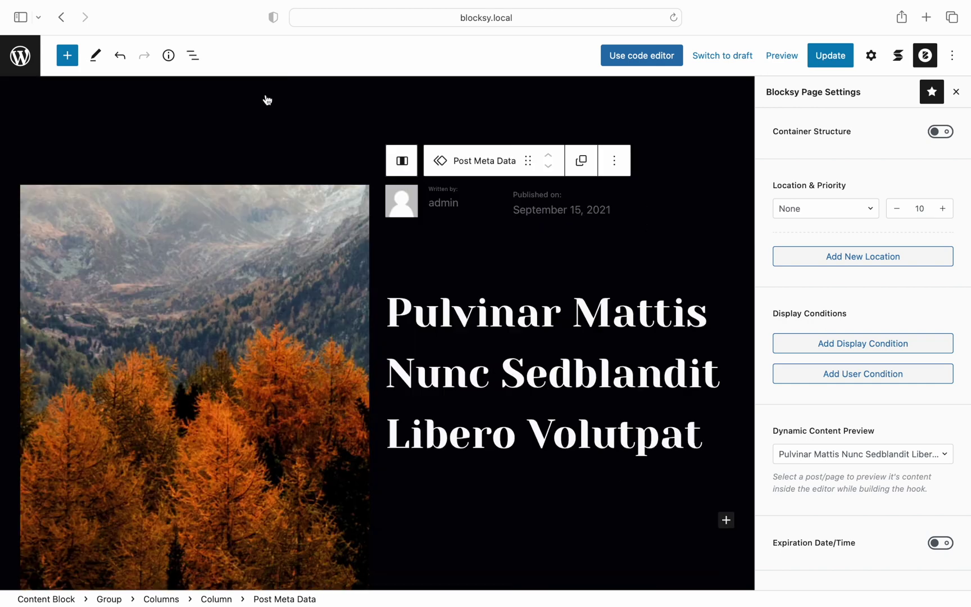
- Add a Shortcode block containing [blocksy_breadcrumbs] below the post title
click(726, 521)
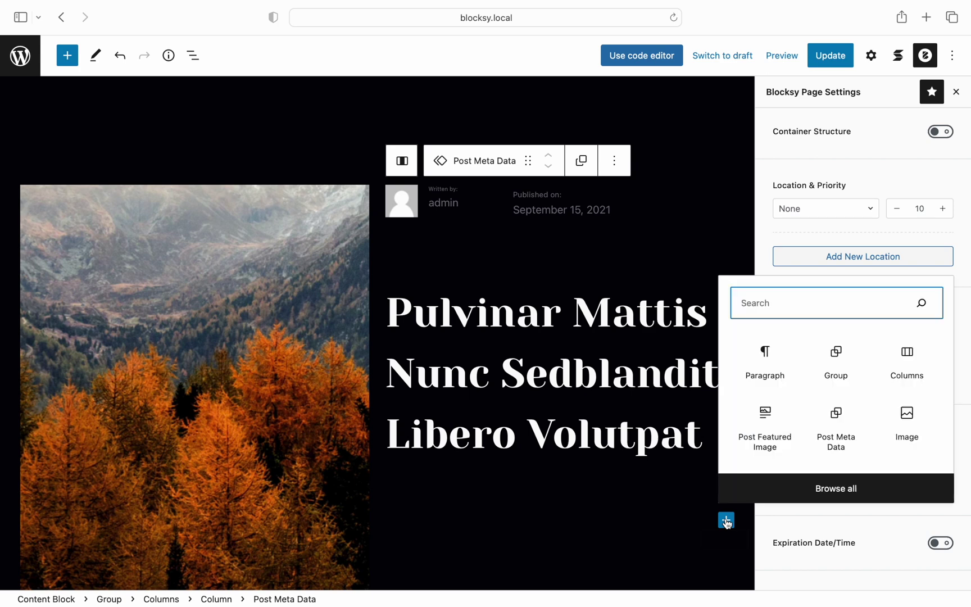
text(short)
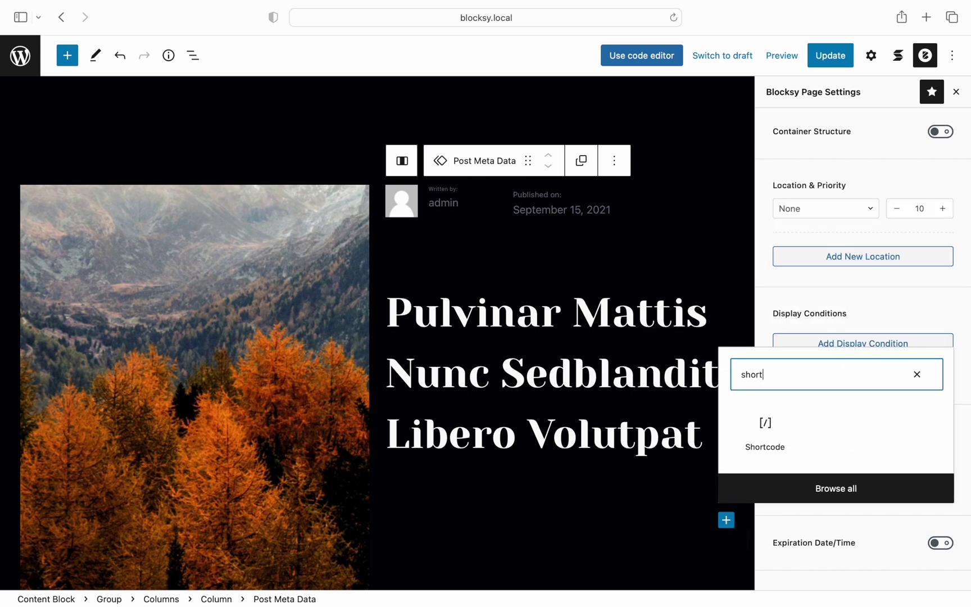
click(763, 439)
text([)
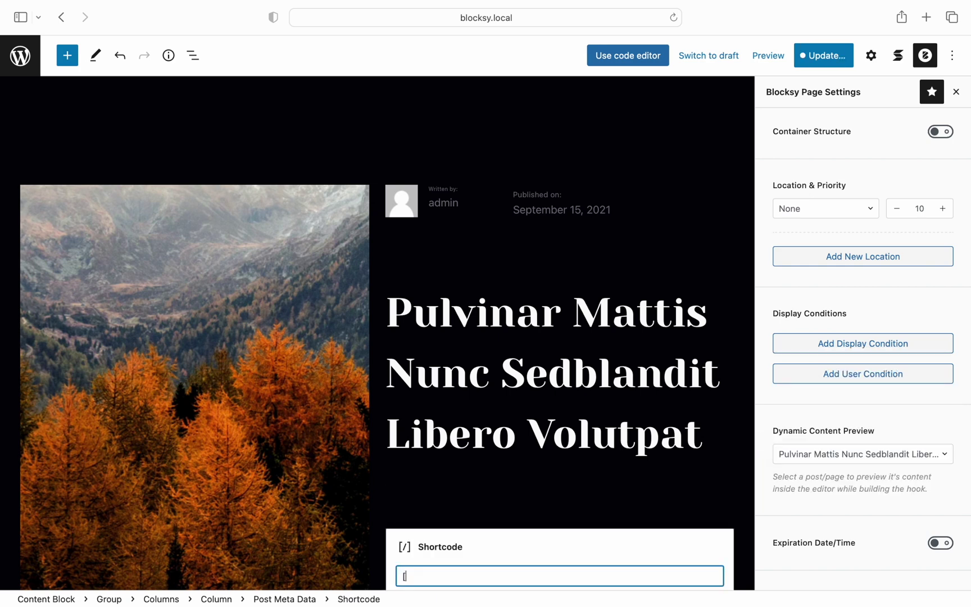
text(blocksy_breadcrumbs])
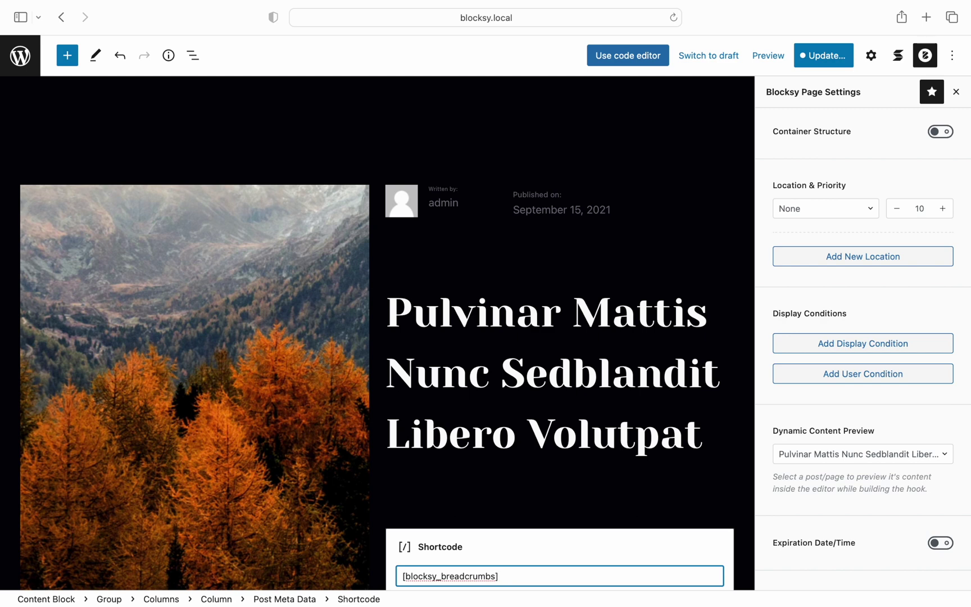
- Set the hook location to Before content with an Include Single Post display condition, then update
click(847, 211)
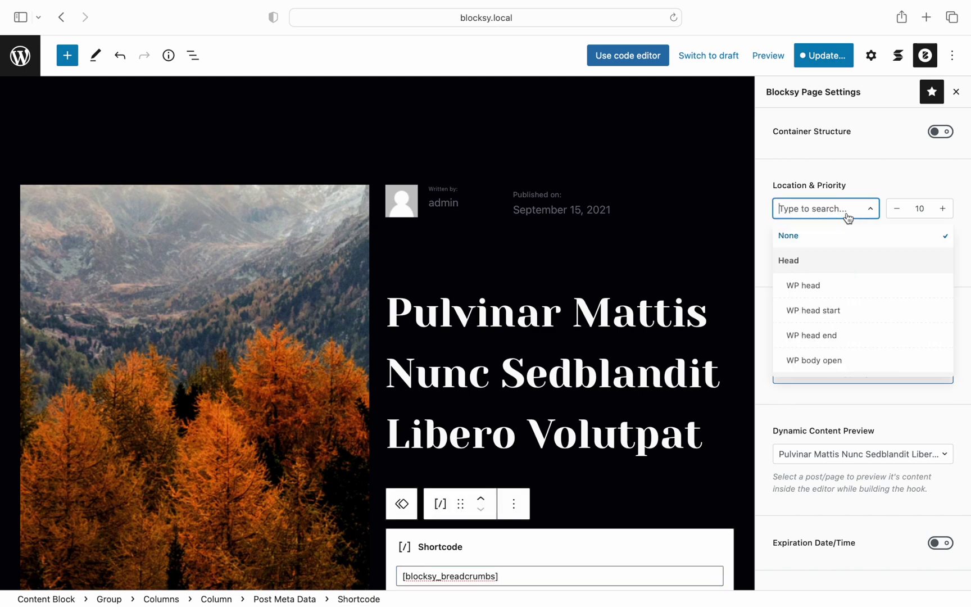
text(bef)
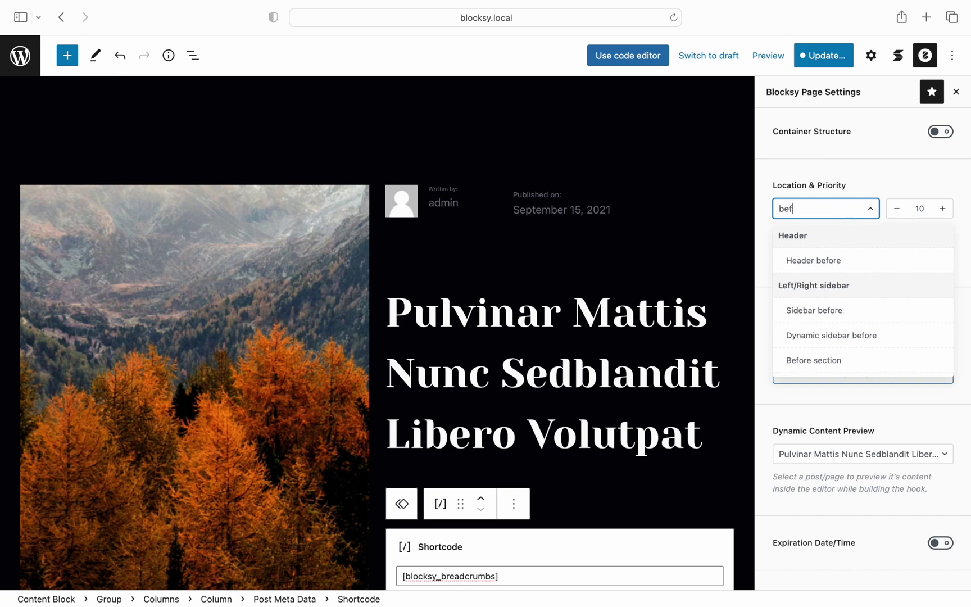
text(ore content)
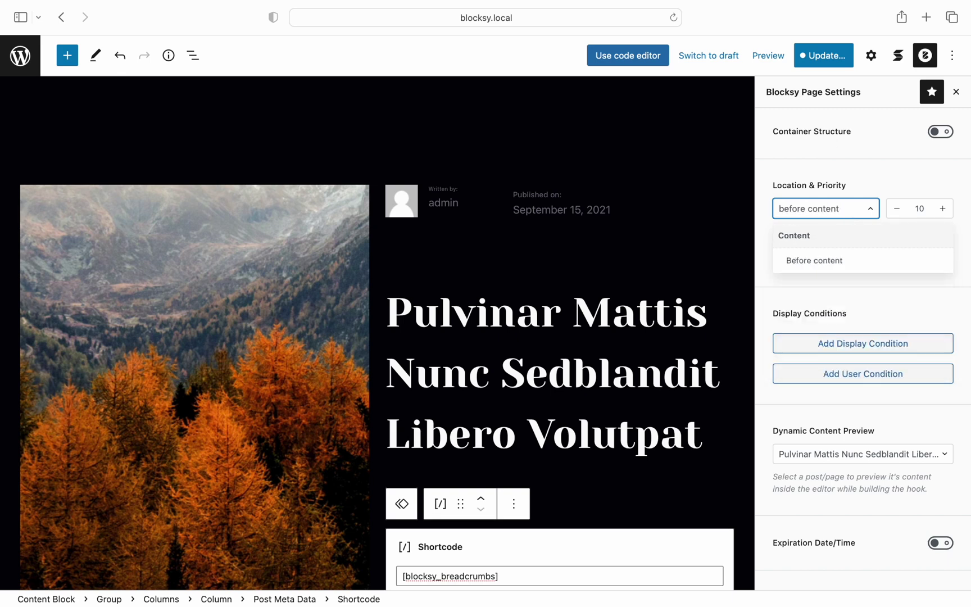
click(886, 260)
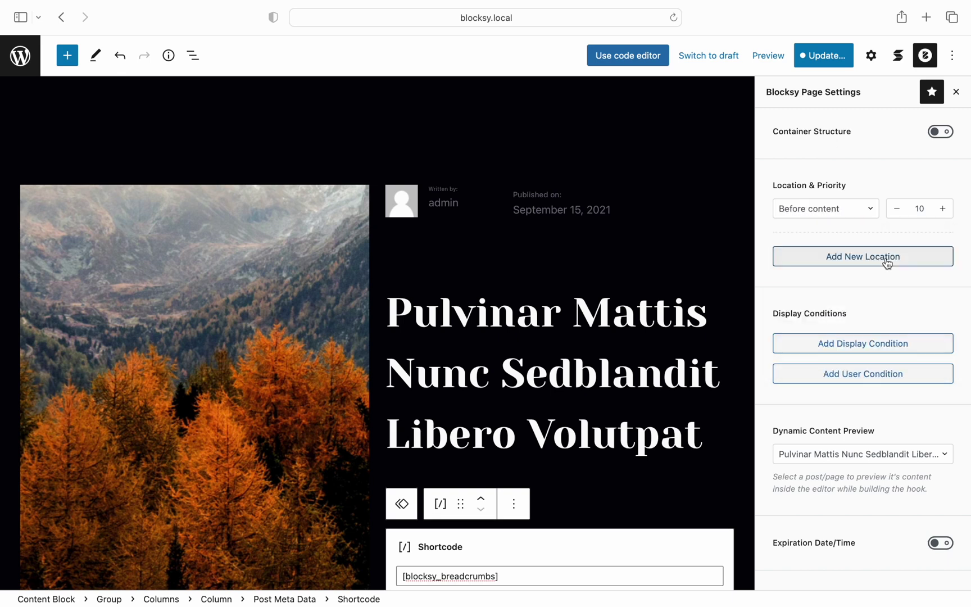
click(936, 344)
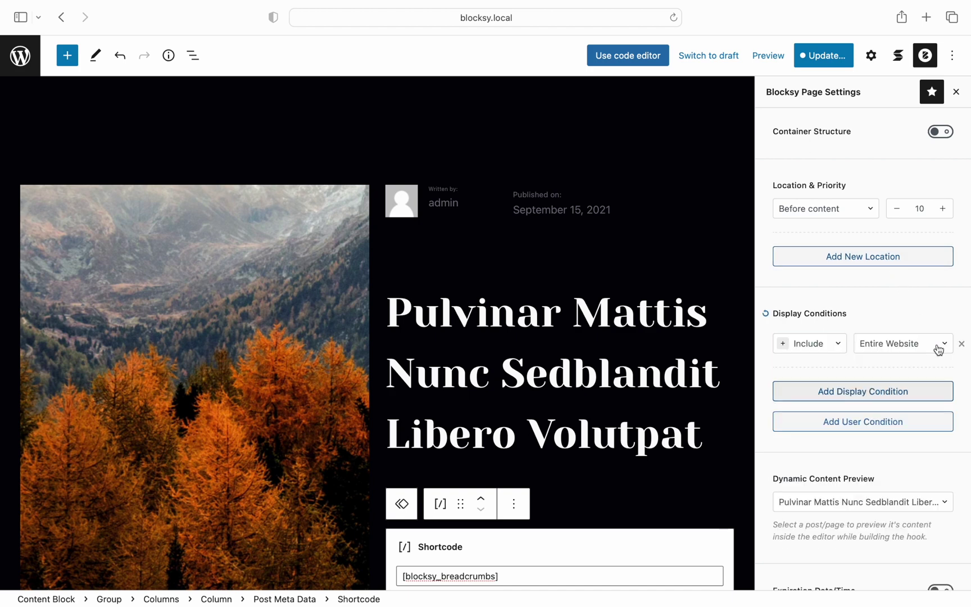
click(938, 348)
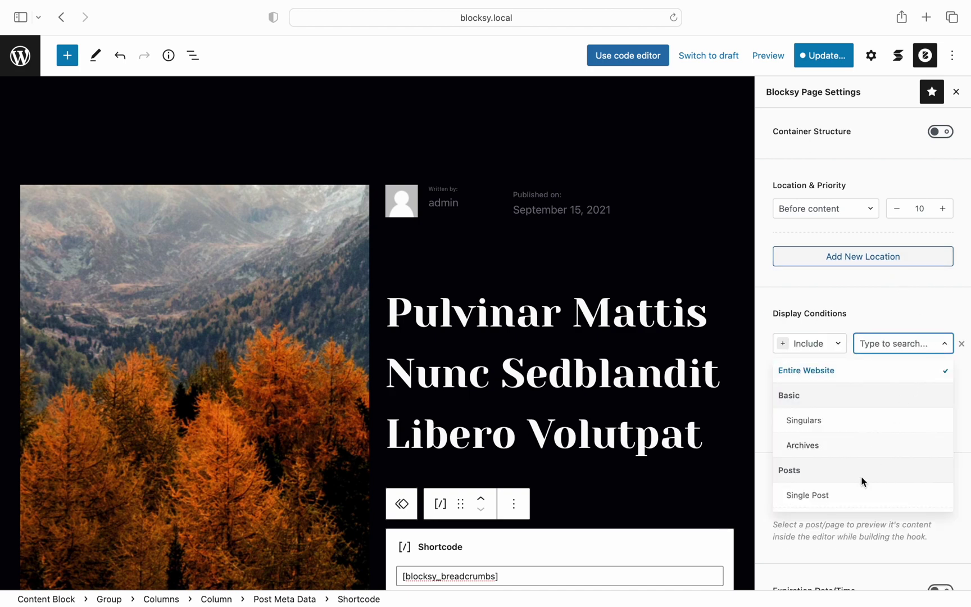
click(857, 494)
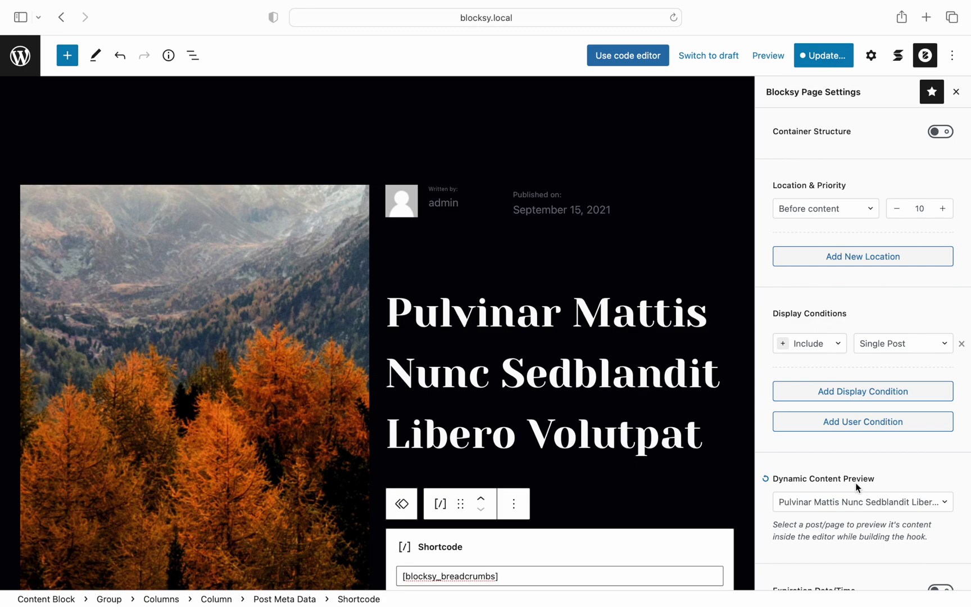
click(814, 57)
- Confirm saving the hook and go to the live site's home page
click(812, 56)
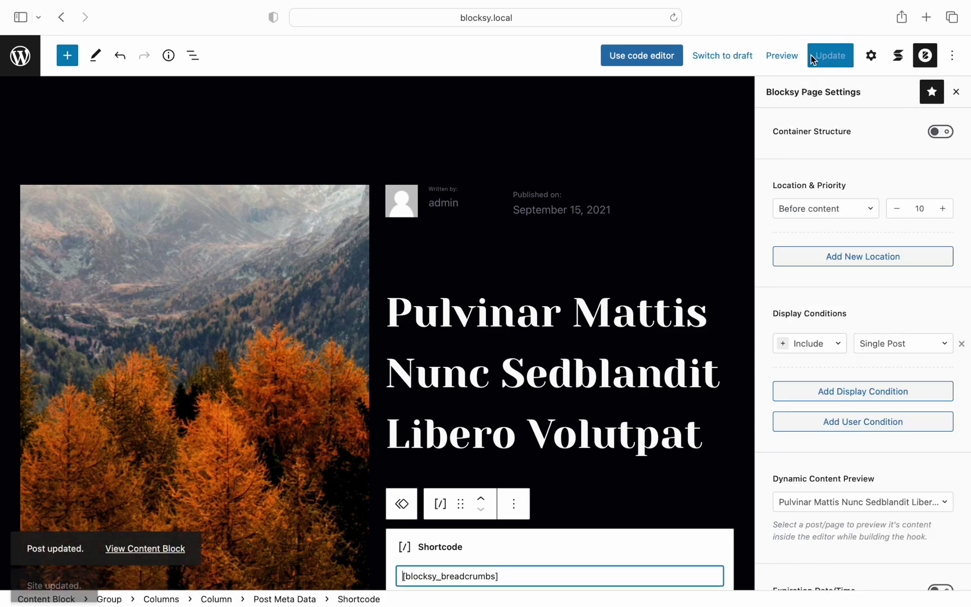
click(22, 56)
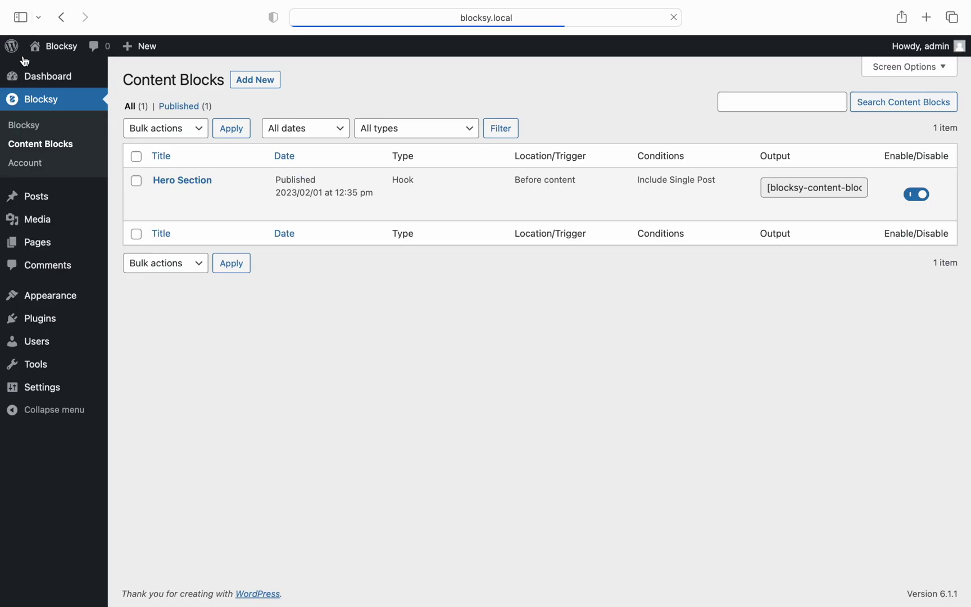
click(58, 47)
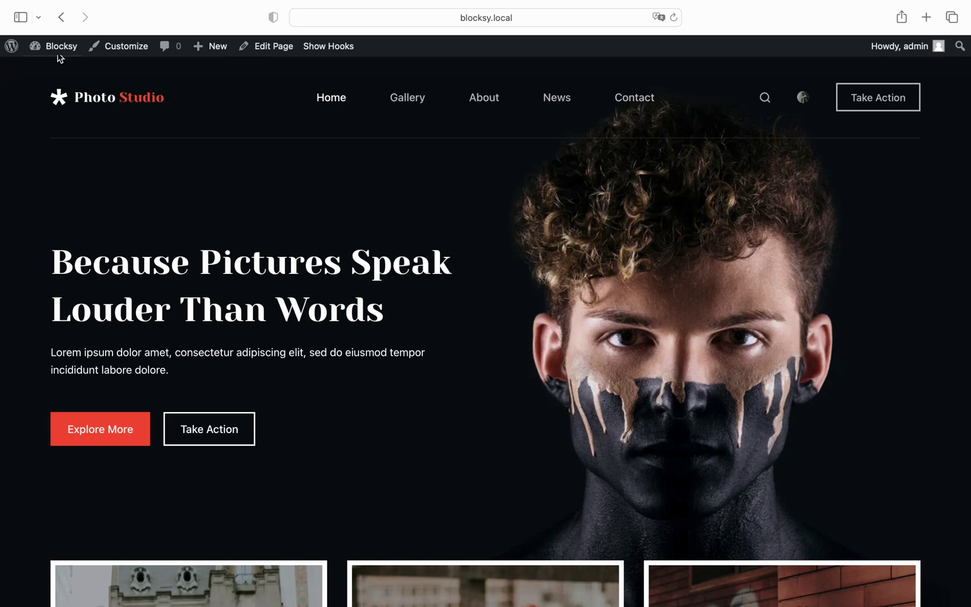
- Open the first post from the News page and scroll through its new hero
click(556, 117)
scroll(558, 118, down, 5)
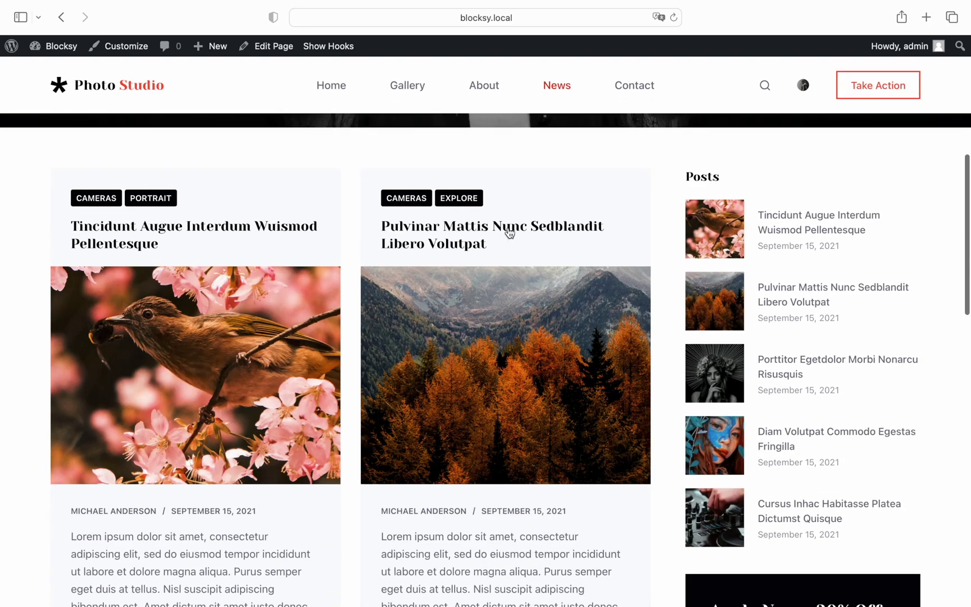
click(306, 234)
scroll(307, 234, down, 5)
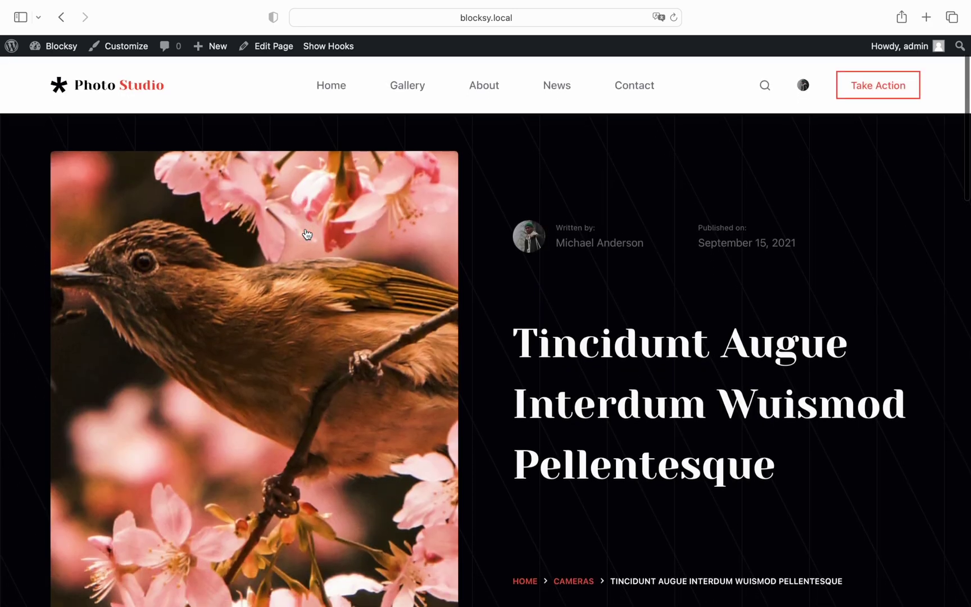
scroll(306, 234, down, 3)
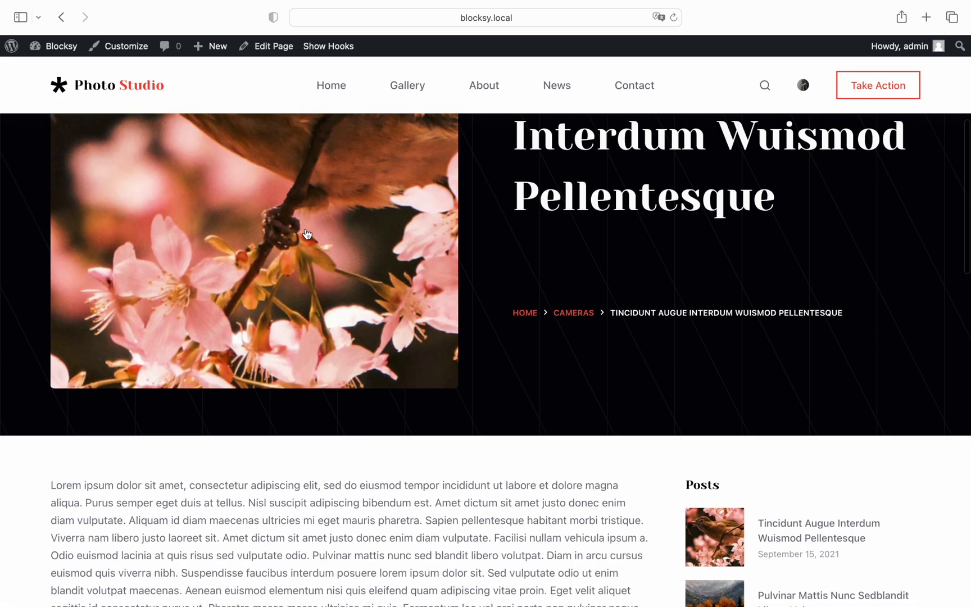
scroll(306, 234, up, 3)
scroll(306, 234, up, 5)
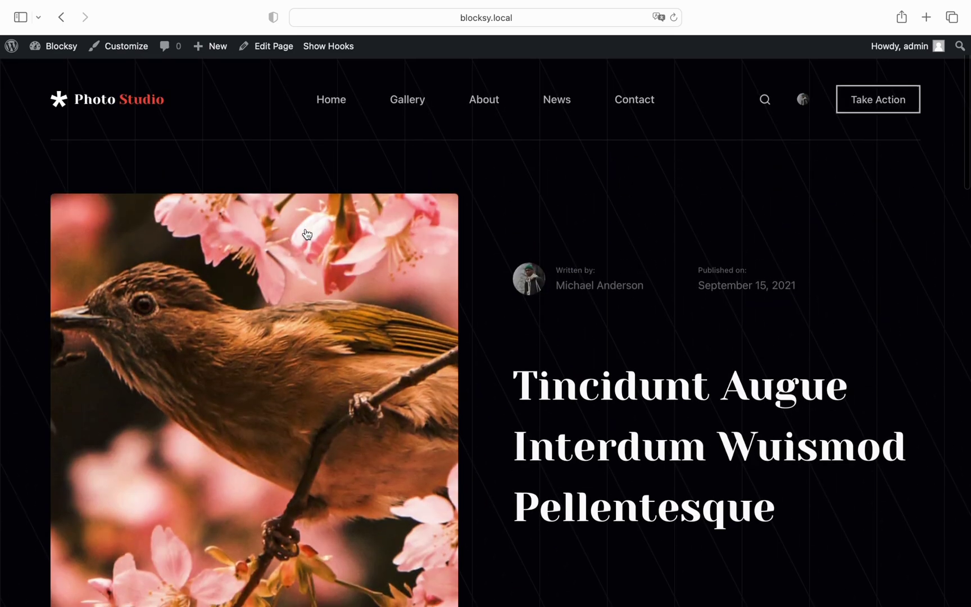
scroll(306, 234, left, 5)
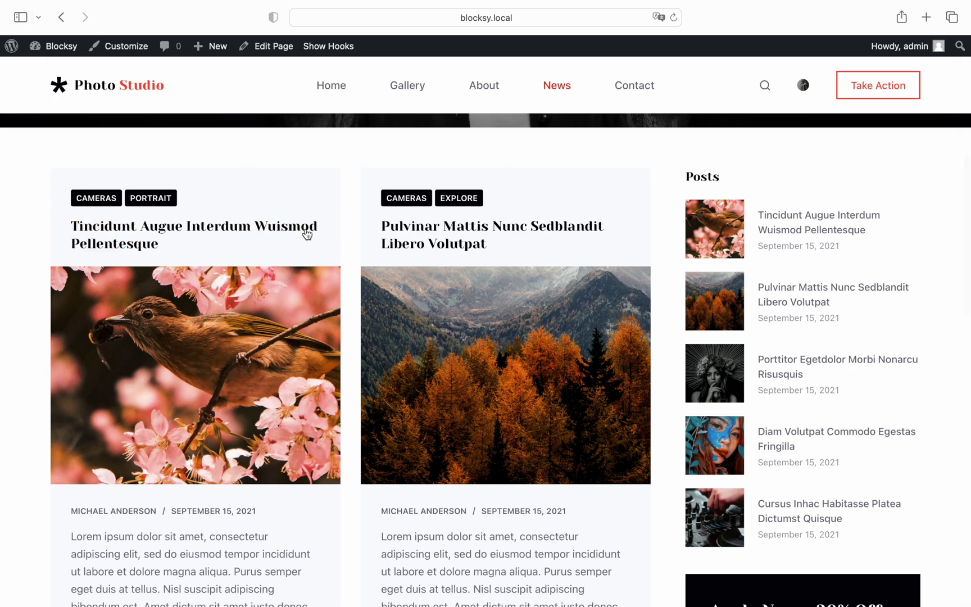
- Open the 'Pulvinar Mattis Nunc Sedblandit Libero Volutpat' post and check its black hero section
click(444, 251)
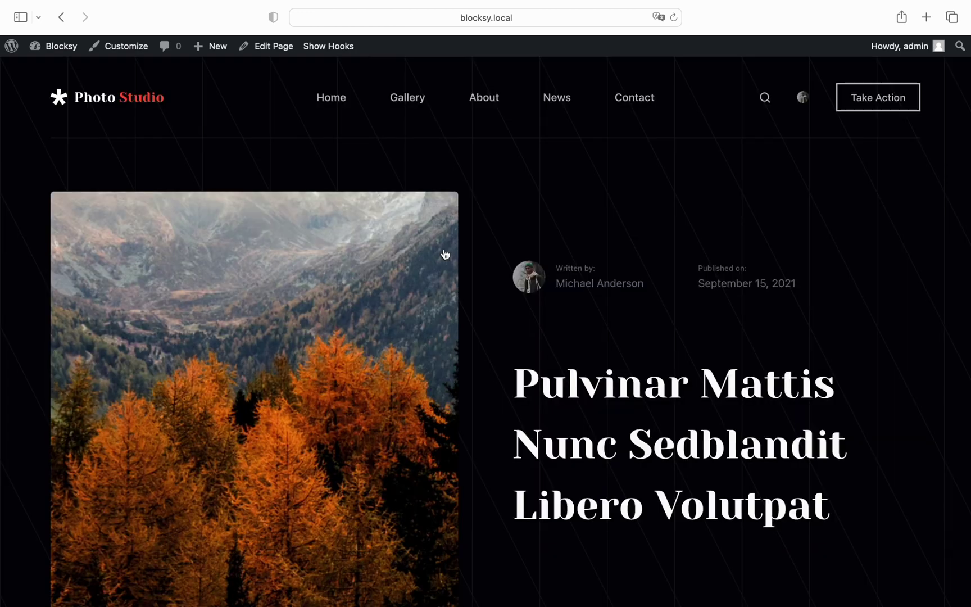
scroll(444, 254, down, 4)
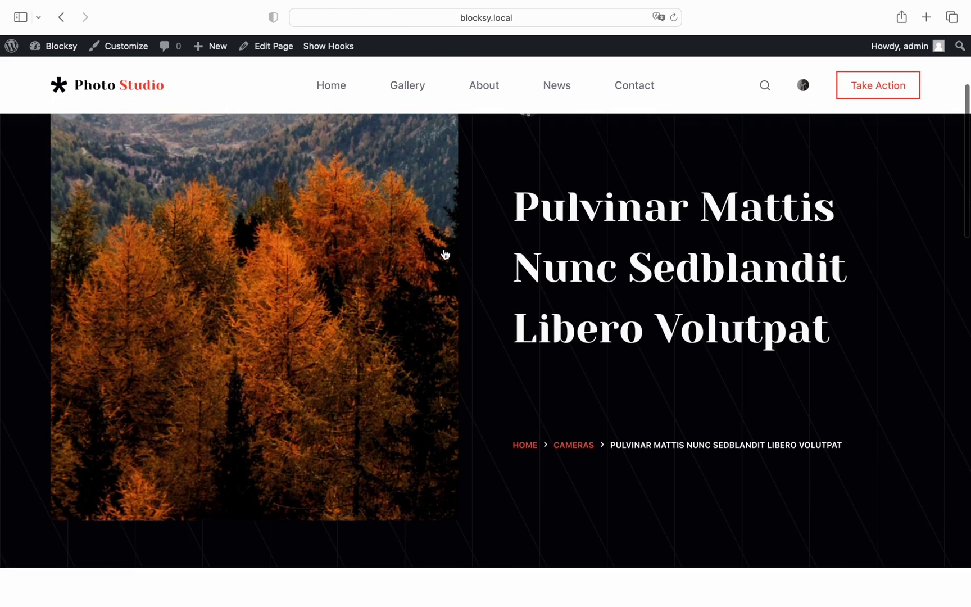
scroll(444, 254, down, 2)
scroll(443, 254, up, 6)
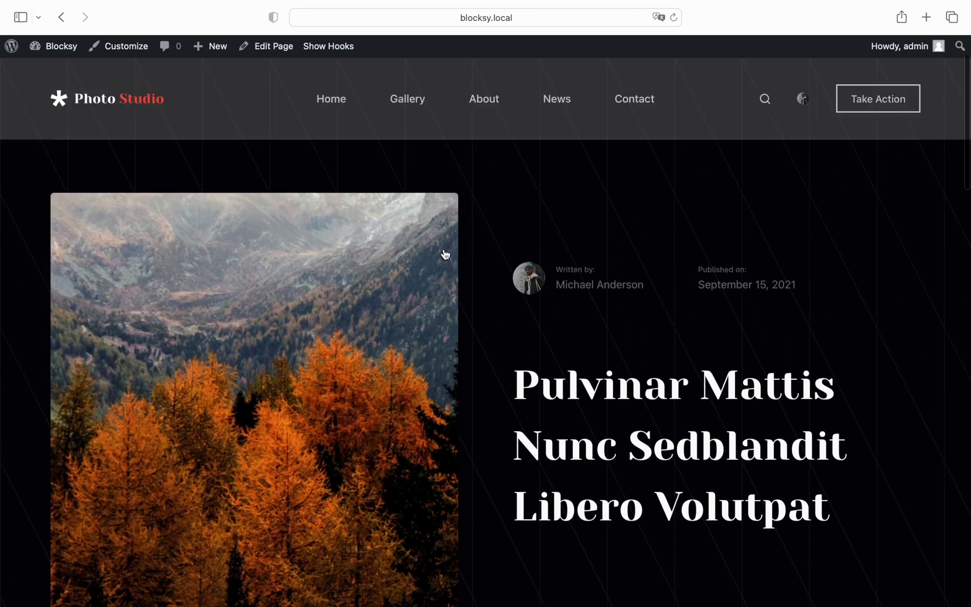